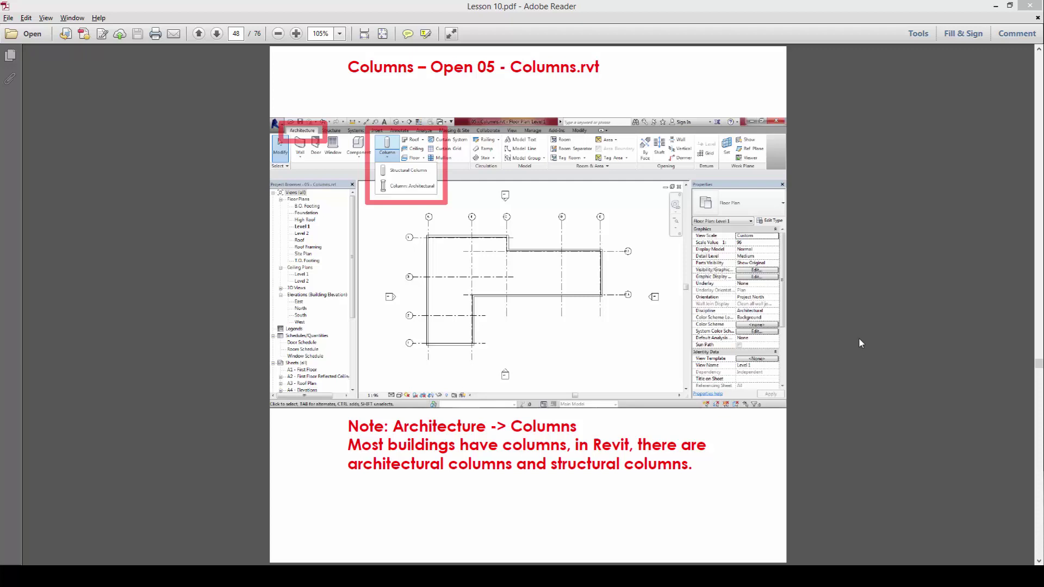
# Step: Read the column notes on pages 48 to 51 of Lesson 10.pdf and look at the column types offered in Revit
pyautogui.moveTo(511, 67); pyautogui.dragTo(598, 67)
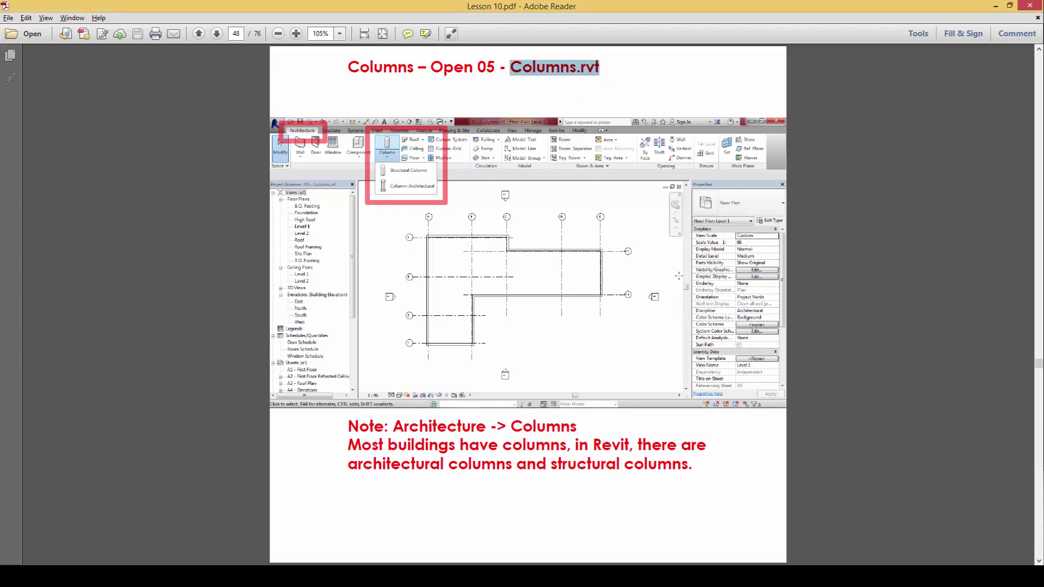
pyautogui.hotkey('alt', 'Tab')
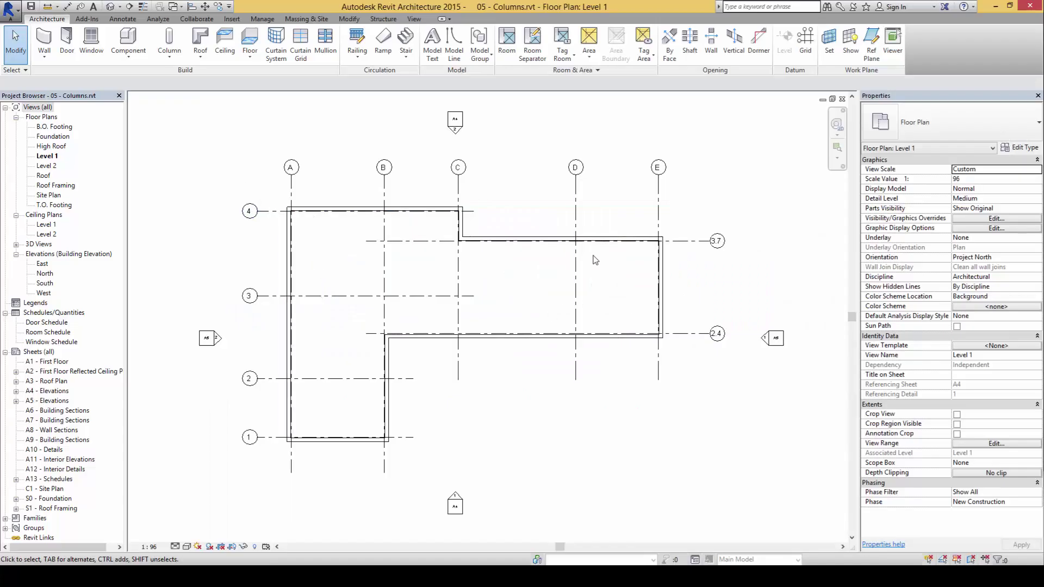
pyautogui.hotkey('alt', 'Tab')
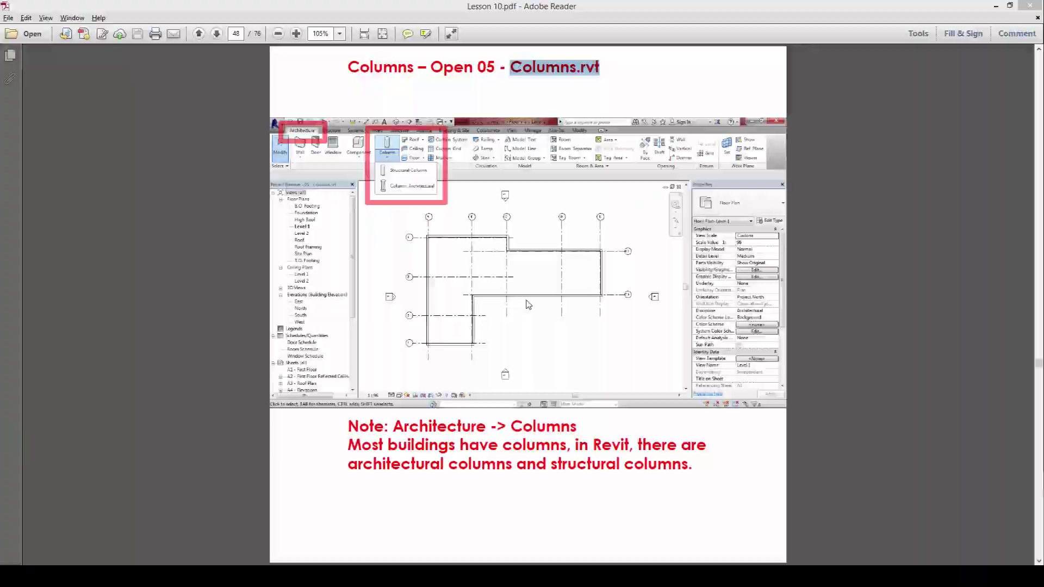
pyautogui.hotkey('alt', 'Tab')
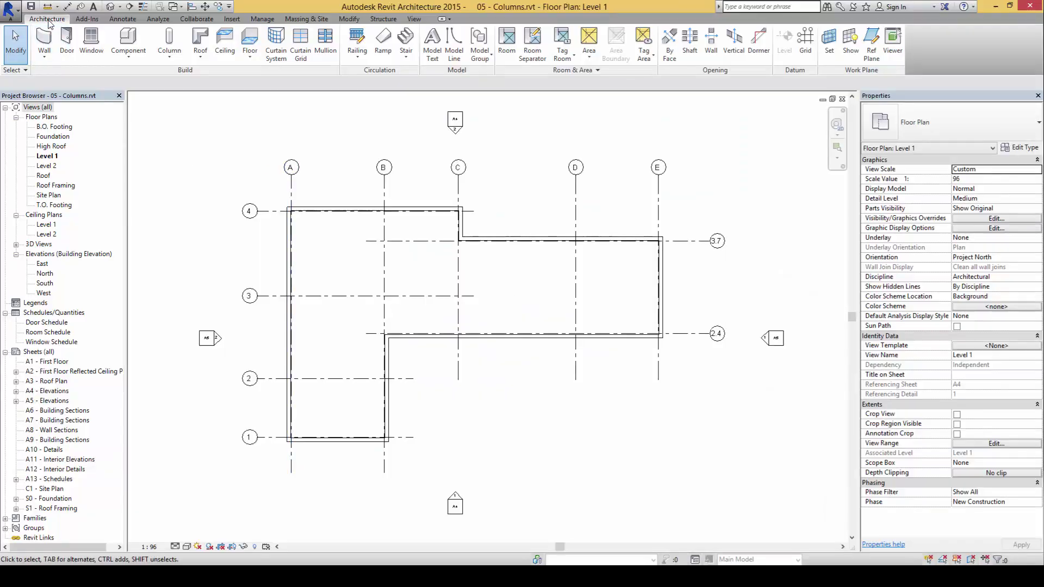
pyautogui.click(178, 62)
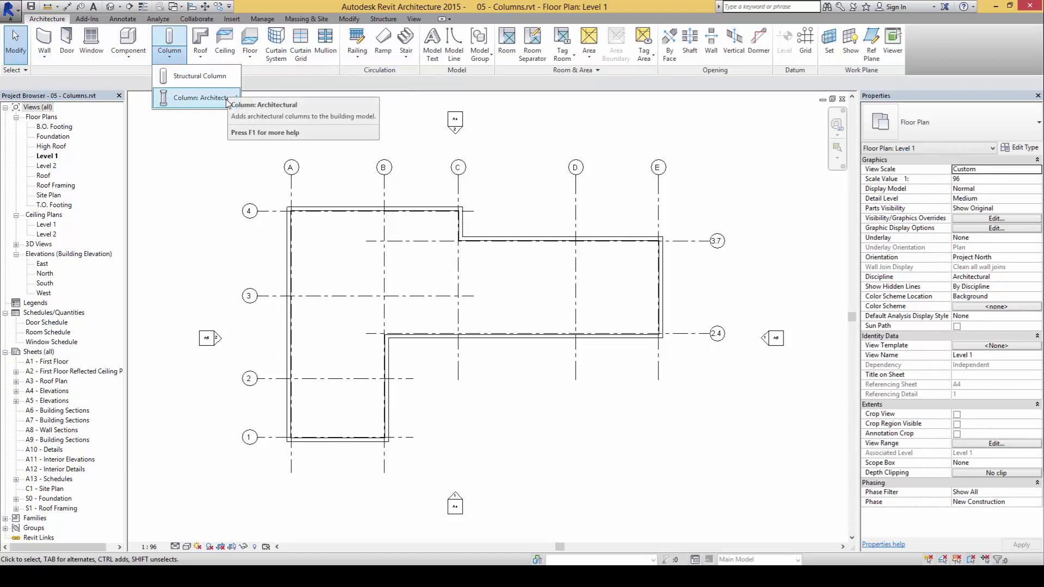
pyautogui.click(217, 163)
pyautogui.hotkey('alt', 'Tab')
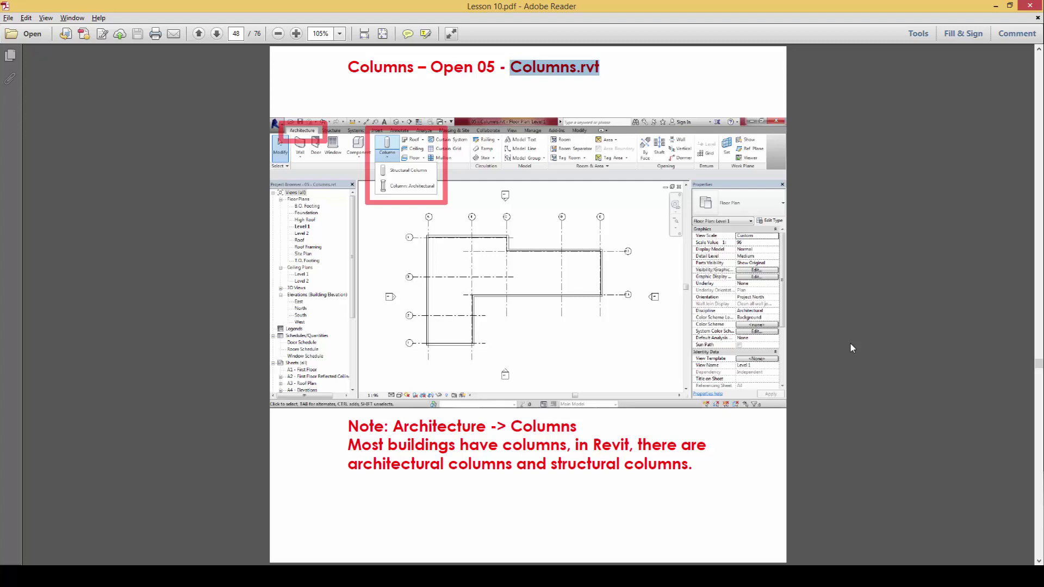
pyautogui.scroll(-1, 826, 356)
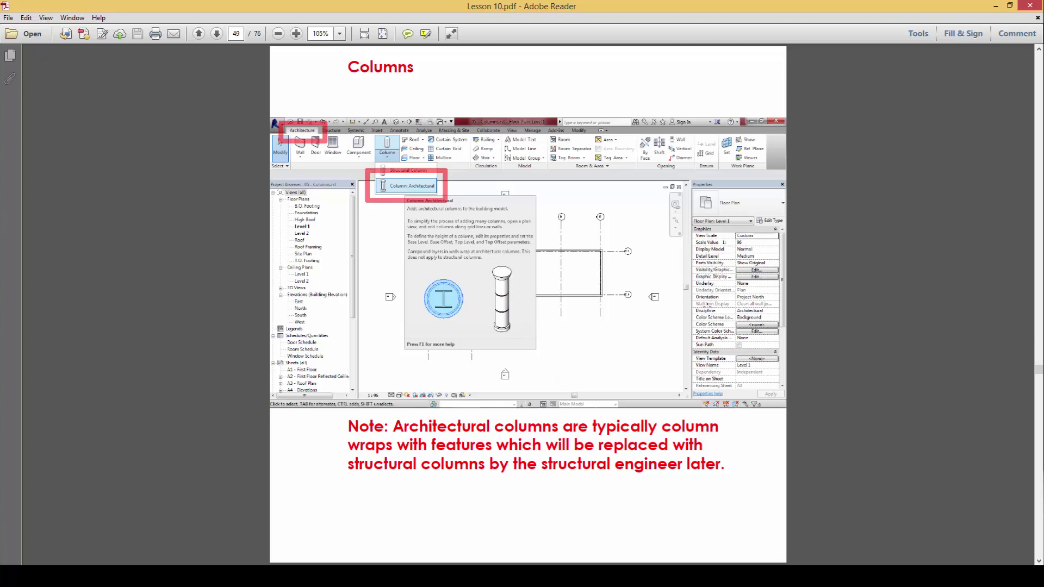
pyautogui.press('pagedown')
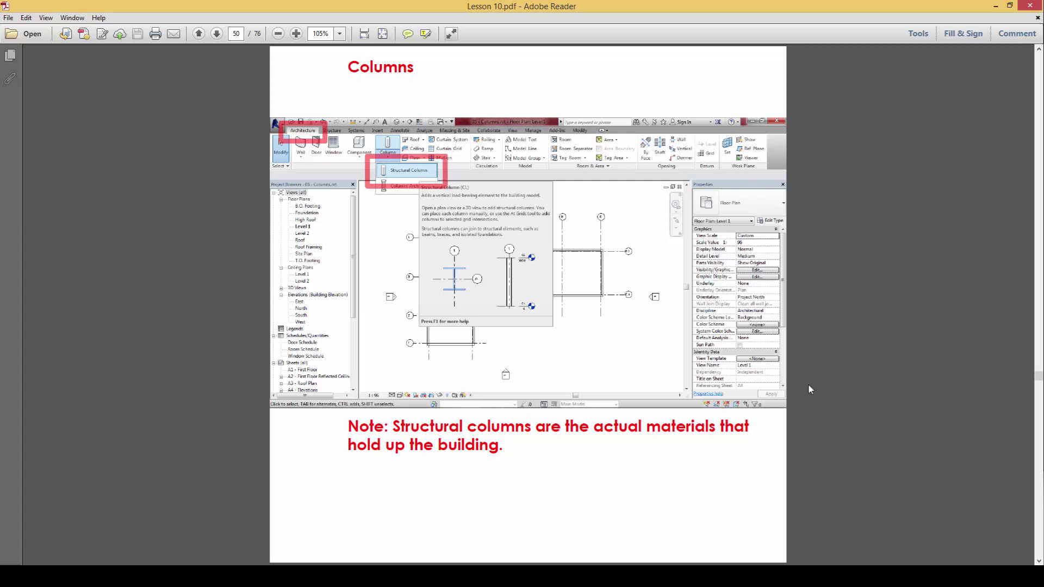
pyautogui.scroll(-1, 808, 388)
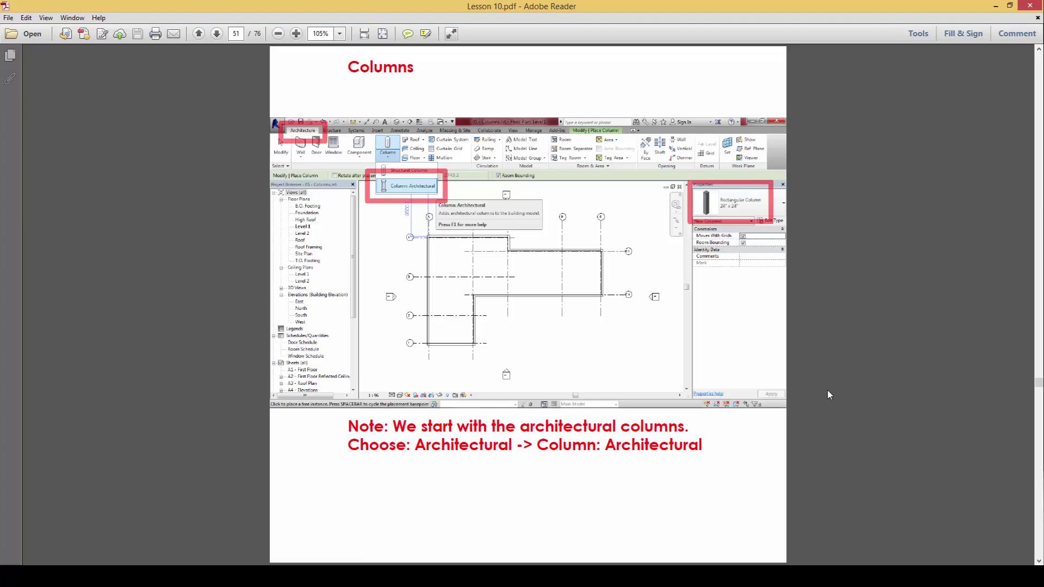
# Step: Switch to Revit and place a 24" x 24" architectural Rectangular Column off the grid lines, between grids A and B and grids 3 and 4
pyautogui.hotkey('alt', 'Tab')
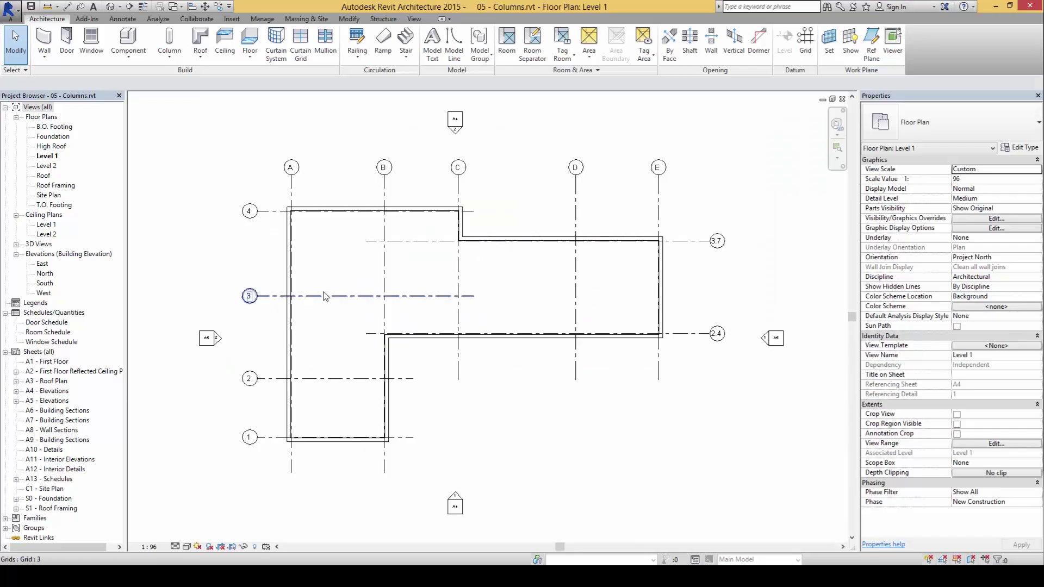
pyautogui.click(173, 55)
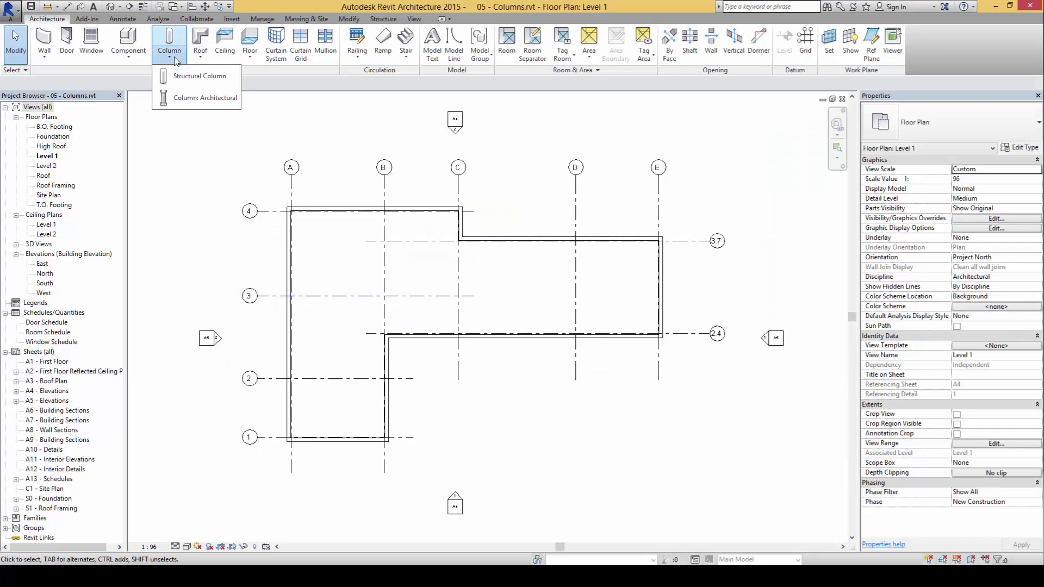
pyautogui.click(207, 97)
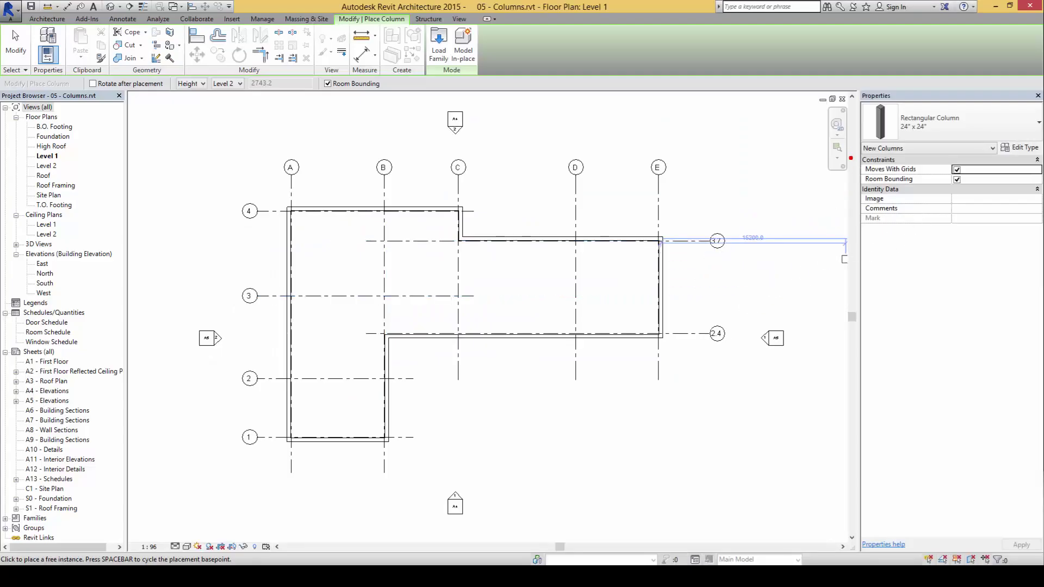
pyautogui.moveTo(852, 155)
pyautogui.mouseDown()
pyautogui.moveTo(855, 179)
pyautogui.moveTo(953, 196)
pyautogui.moveTo(978, 163)
pyautogui.moveTo(869, 155)
pyautogui.moveTo(847, 171)
pyautogui.moveTo(962, 174)
pyautogui.mouseUp()
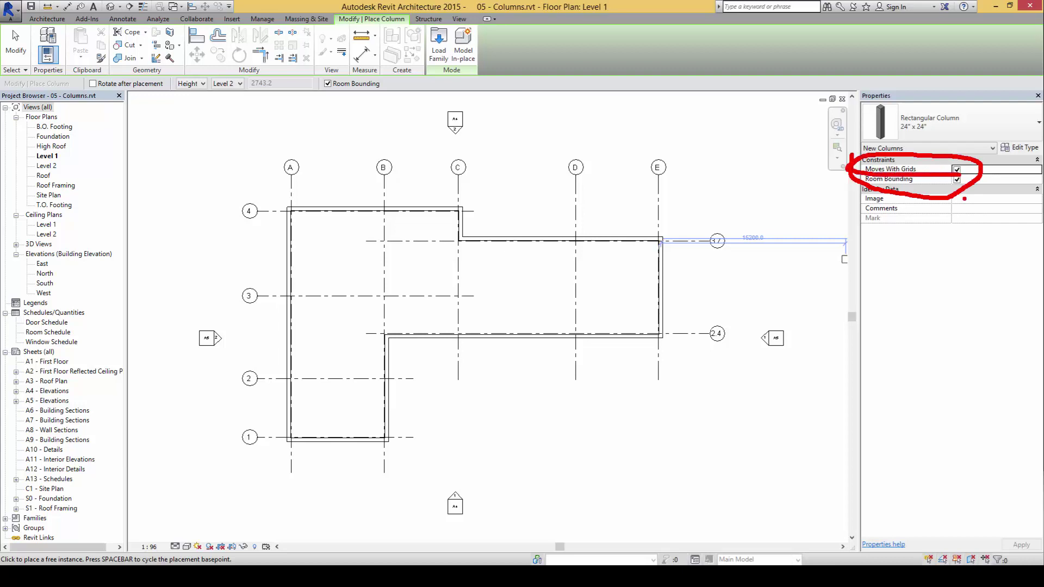
pyautogui.press('Escape')
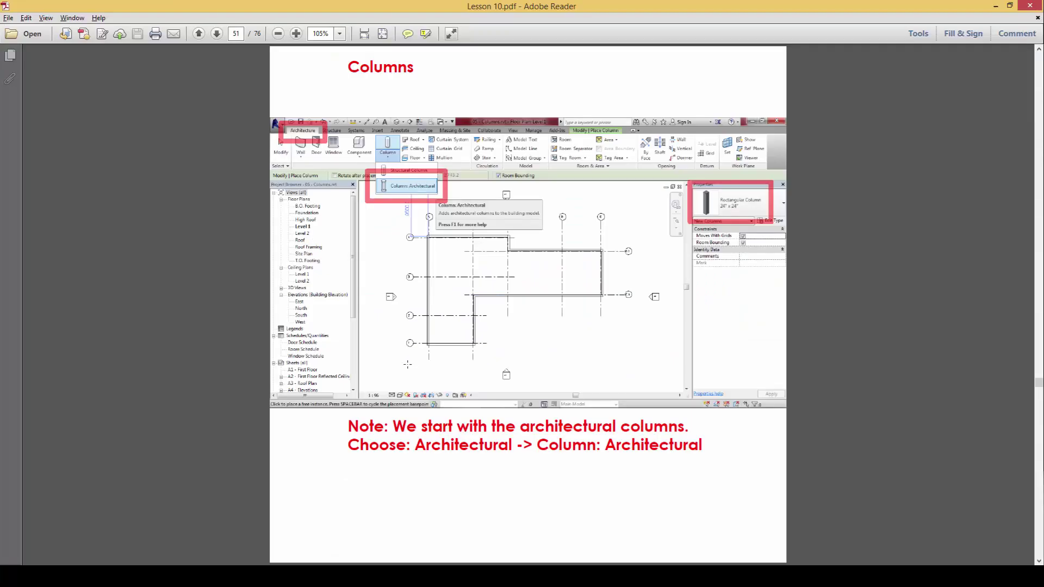
pyautogui.scroll(-1, 468, 395)
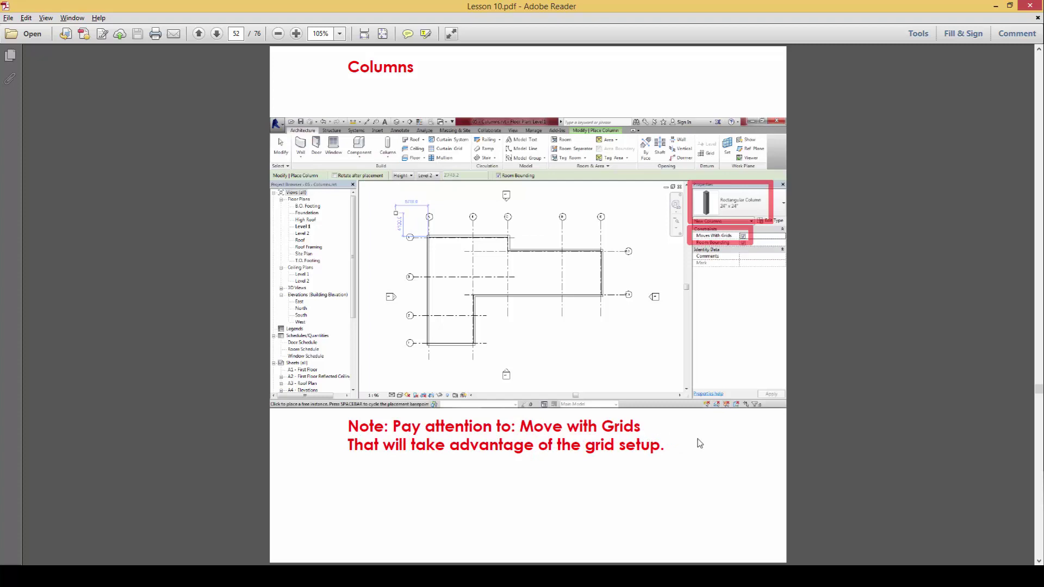
pyautogui.scroll(-1, 699, 446)
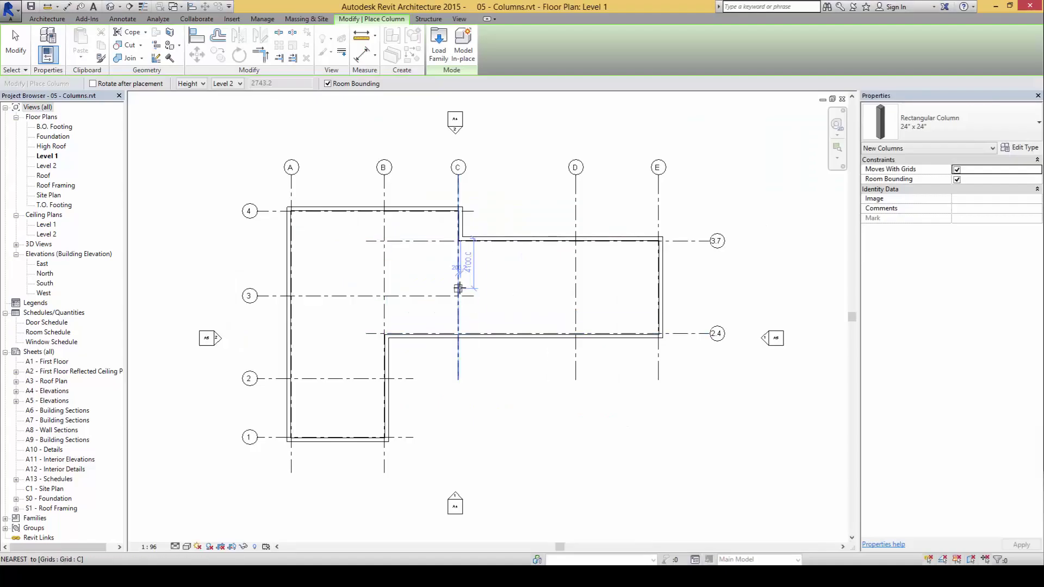
pyautogui.click(319, 250)
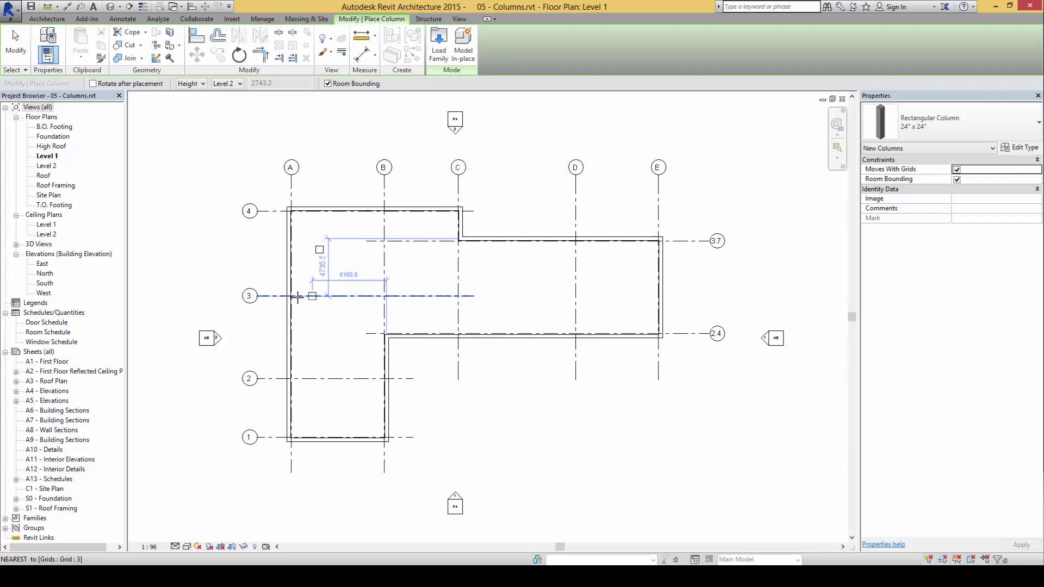
# Step: Place another 24" x 24" architectural column at the intersection of grids B and 3, and end column placement
pyautogui.scroll(3, 362, 296)
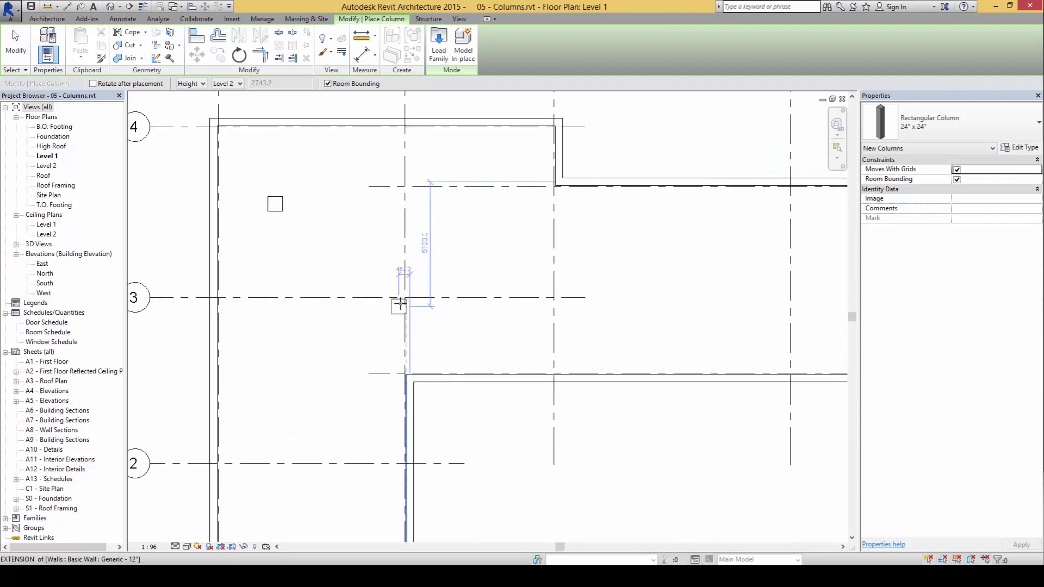
pyautogui.scroll(-1, 401, 301)
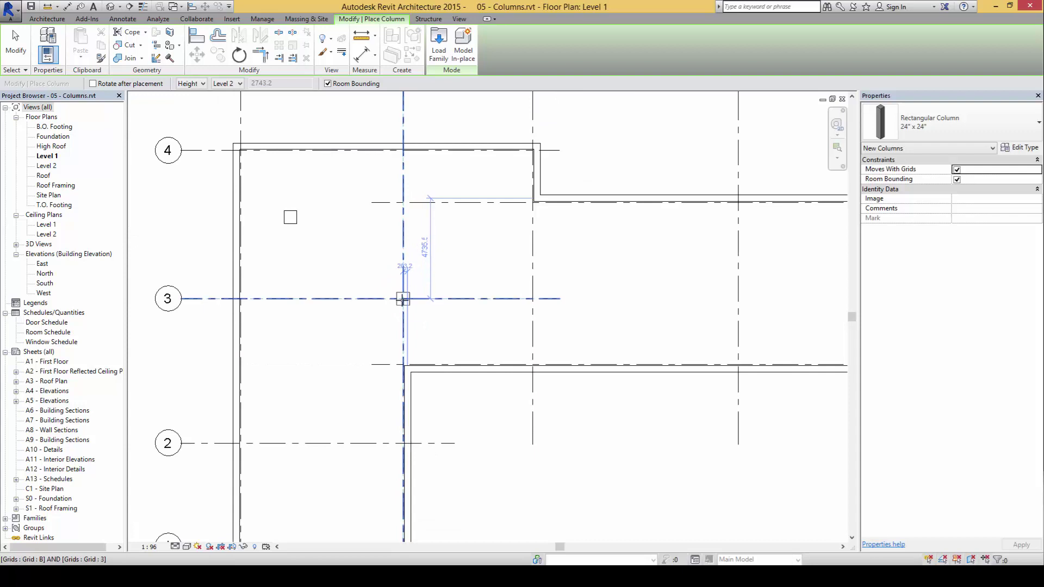
pyautogui.click(403, 299)
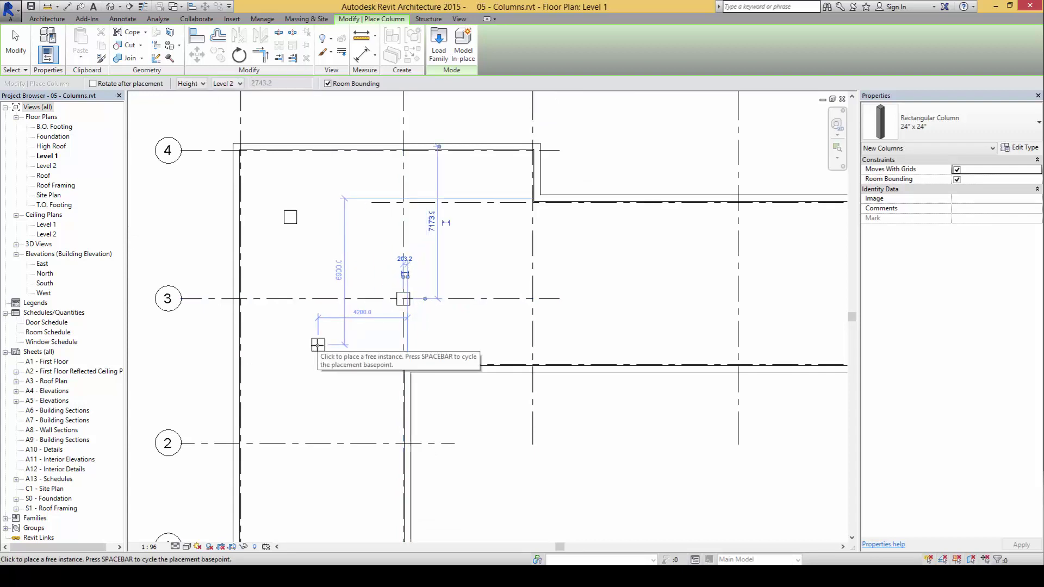
pyautogui.press('Escape')
pyautogui.press('Escape')
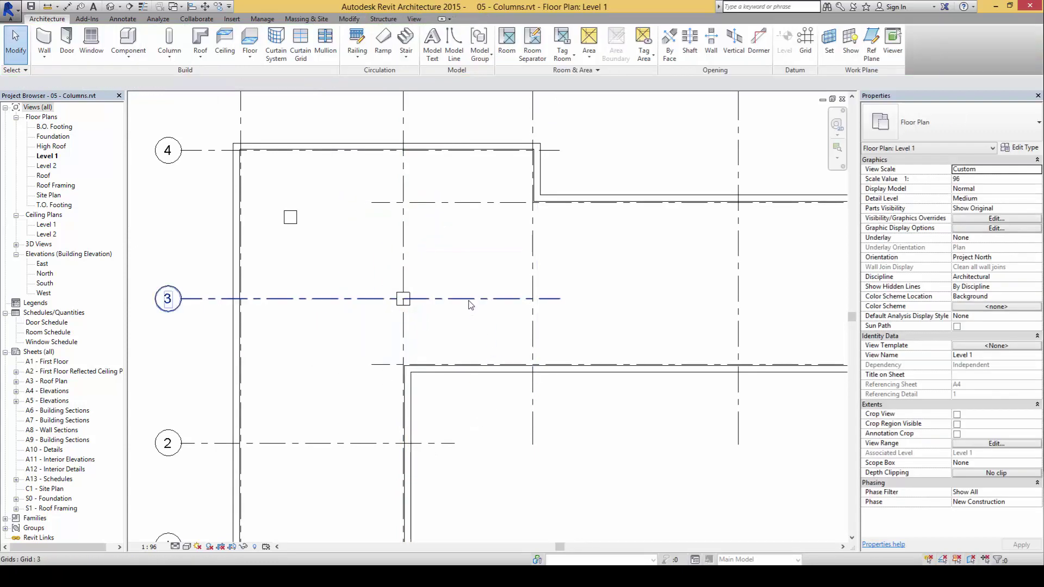
# Step: Try shifting grid line 3 up and then down to test the Moves With Grids behaviour, undoing each move
pyautogui.click(465, 298)
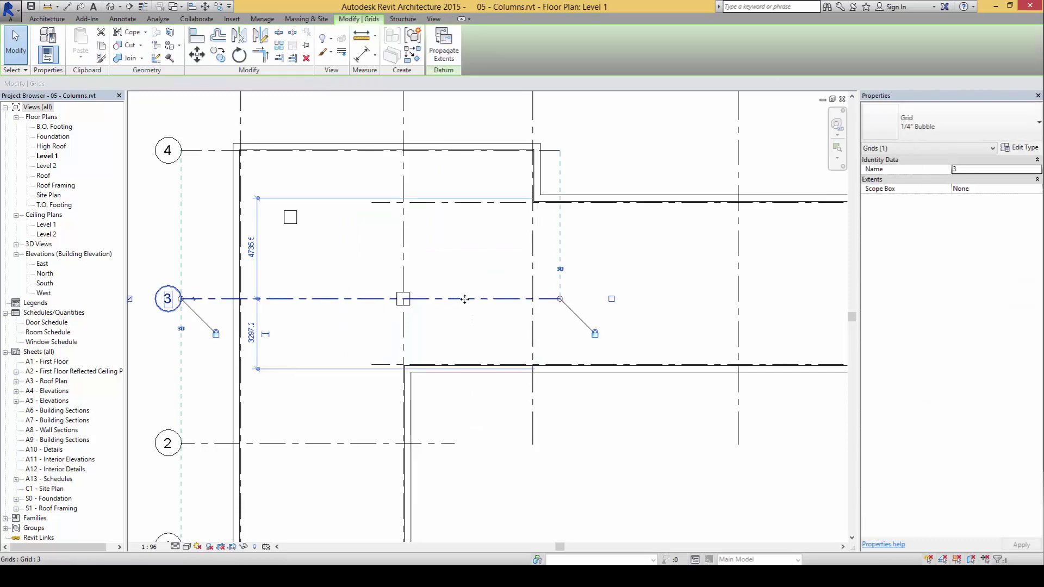
pyautogui.moveTo(465, 298); pyautogui.dragTo(466, 271)
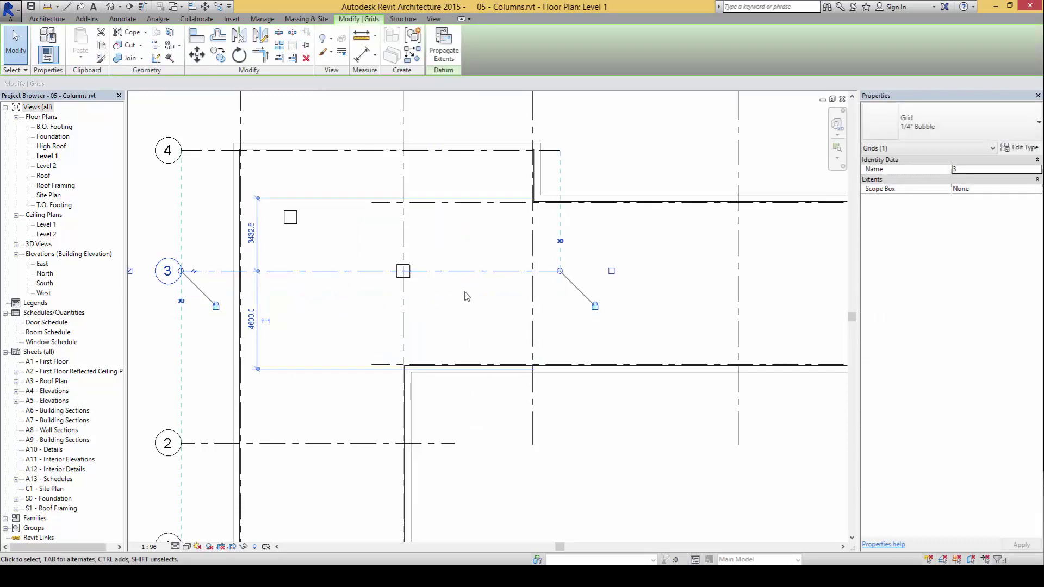
pyautogui.hotkey('ctrl', 'z')
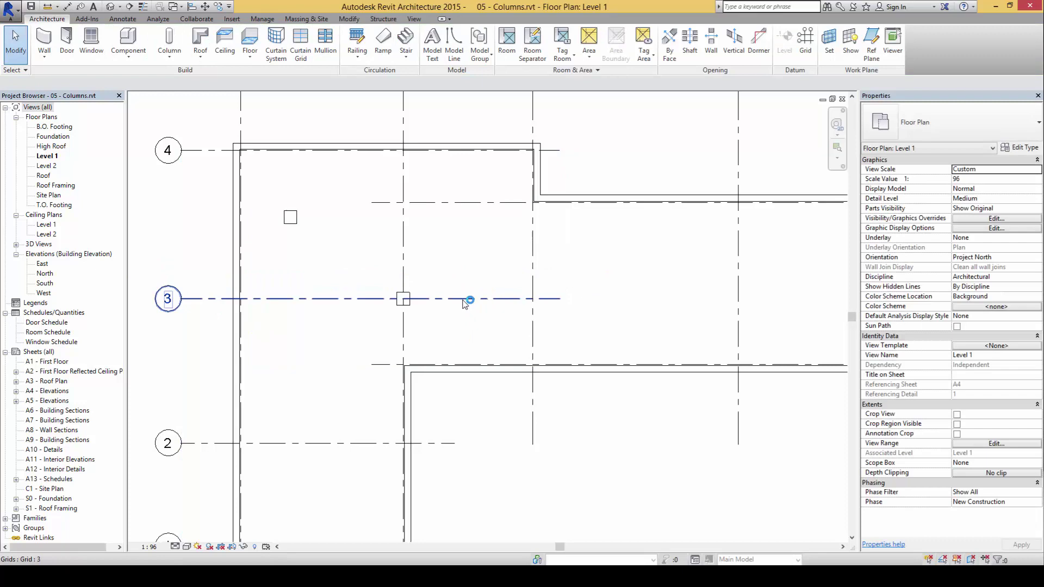
pyautogui.click(461, 299)
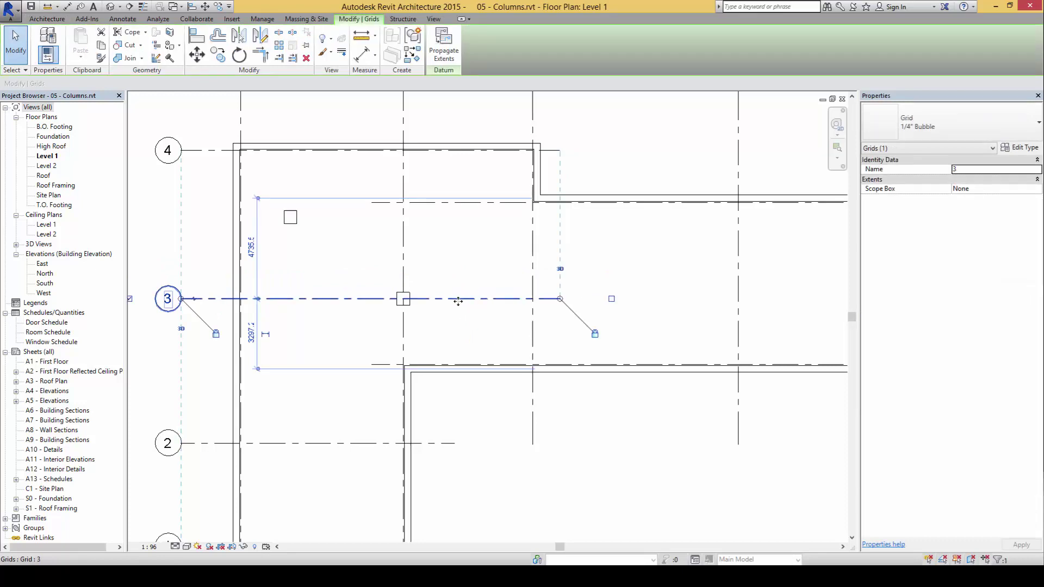
pyautogui.moveTo(458, 301); pyautogui.dragTo(457, 324)
pyautogui.hotkey('ctrl', 'z')
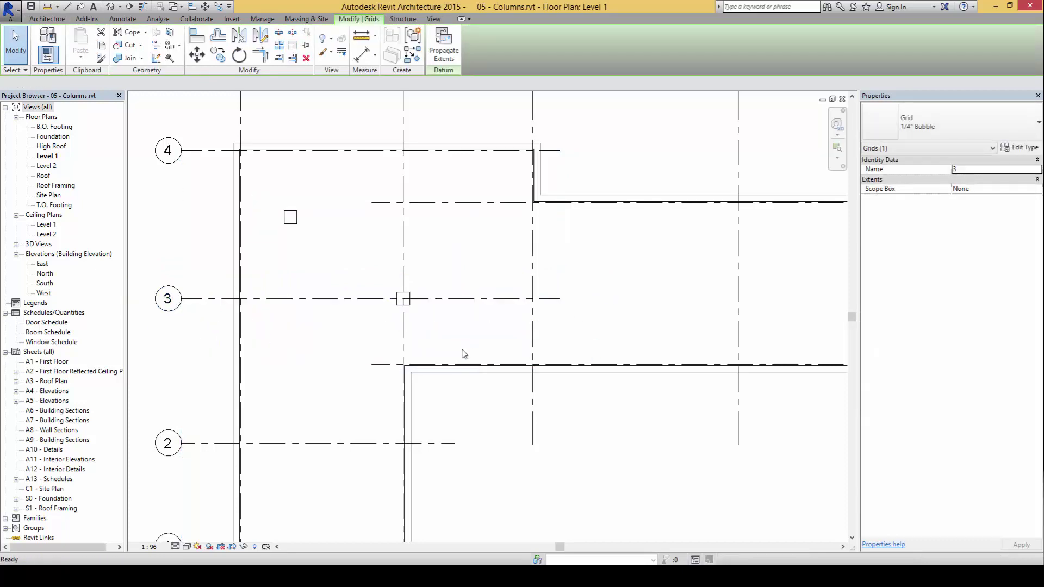
# Step: Read the lesson page about columns following shifted grids, and inspect the properties of the column at grids B and 3
pyautogui.scroll(-1, 493, 378)
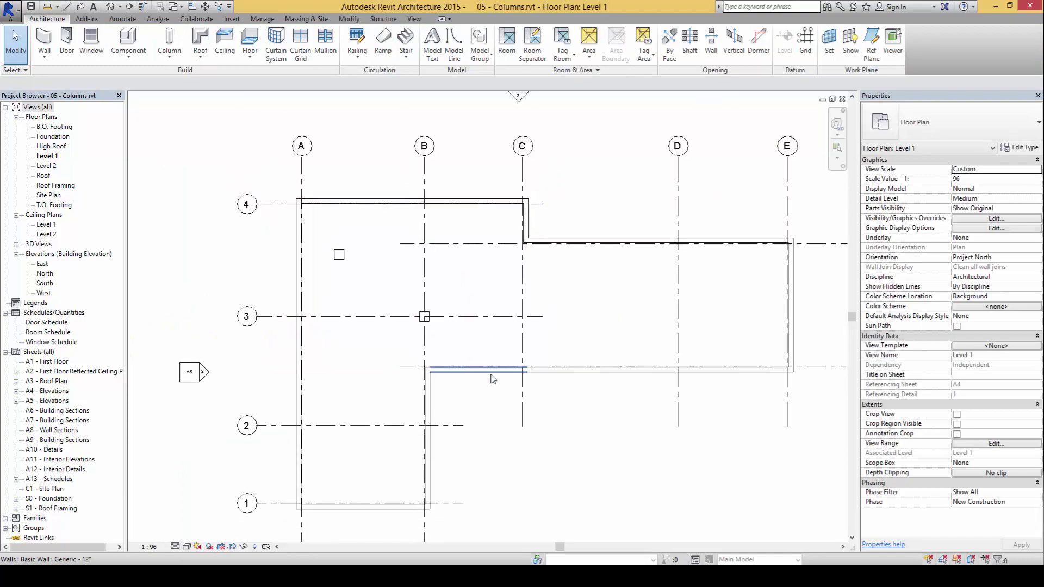
pyautogui.scroll(-1, 493, 379)
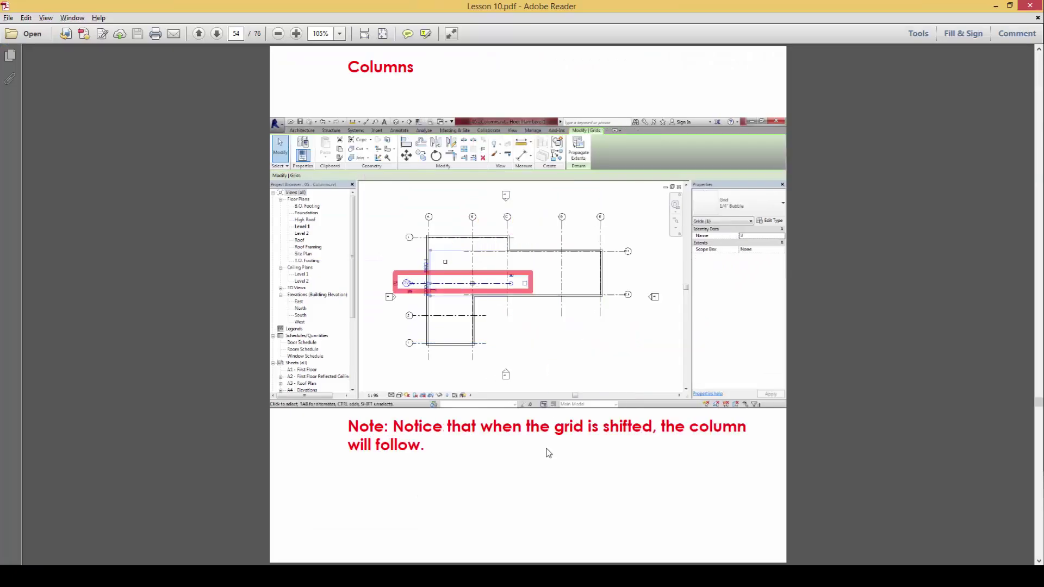
pyautogui.scroll(-1, 570, 476)
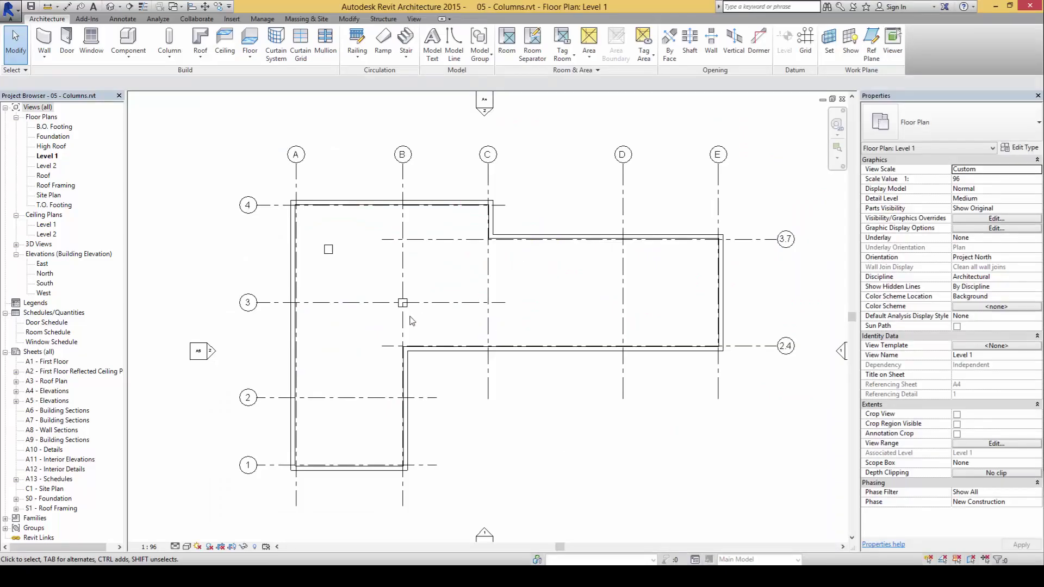
pyautogui.click(403, 302)
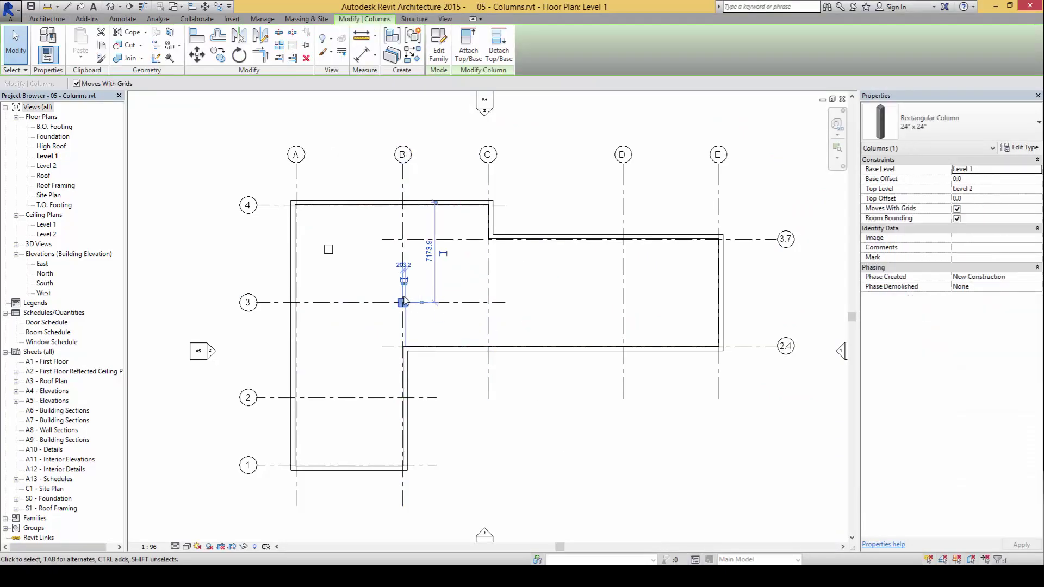
pyautogui.click(470, 286)
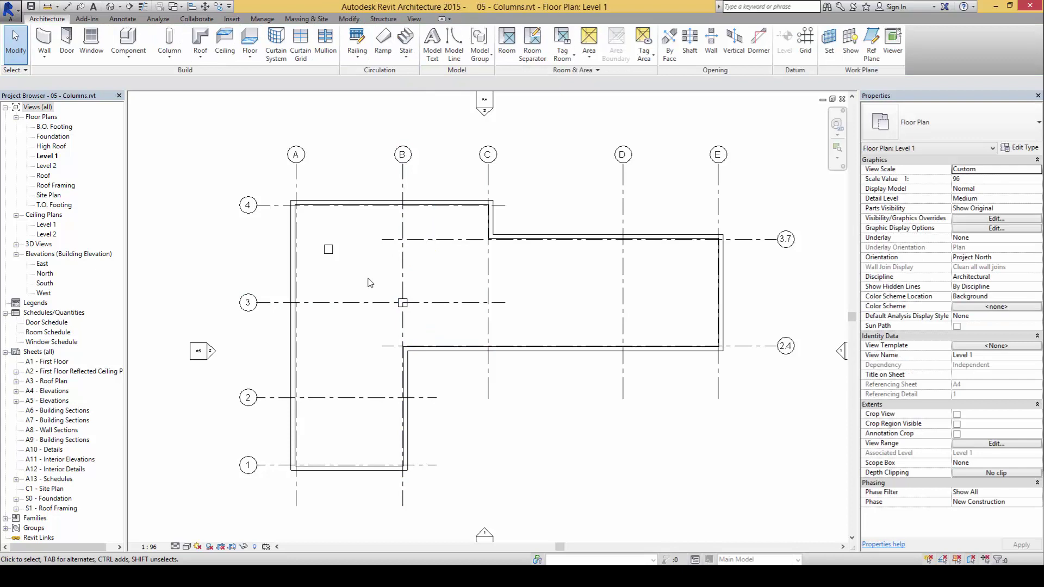
# Step: Place a 24" x 24" architectural column using Depth instead of Height, outside the grid A wall between grids 3 and 4
pyautogui.click(170, 60)
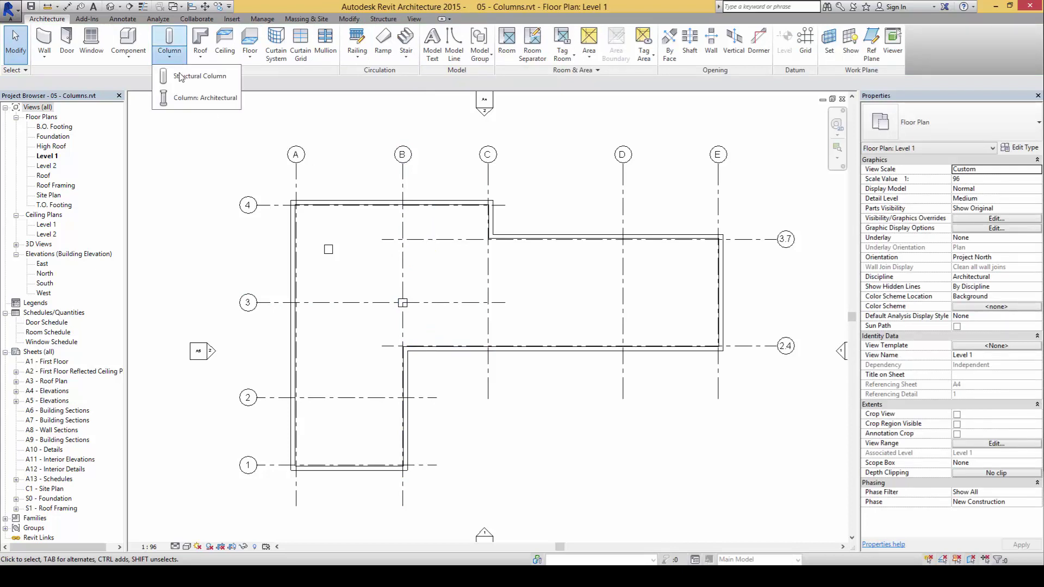
pyautogui.click(203, 97)
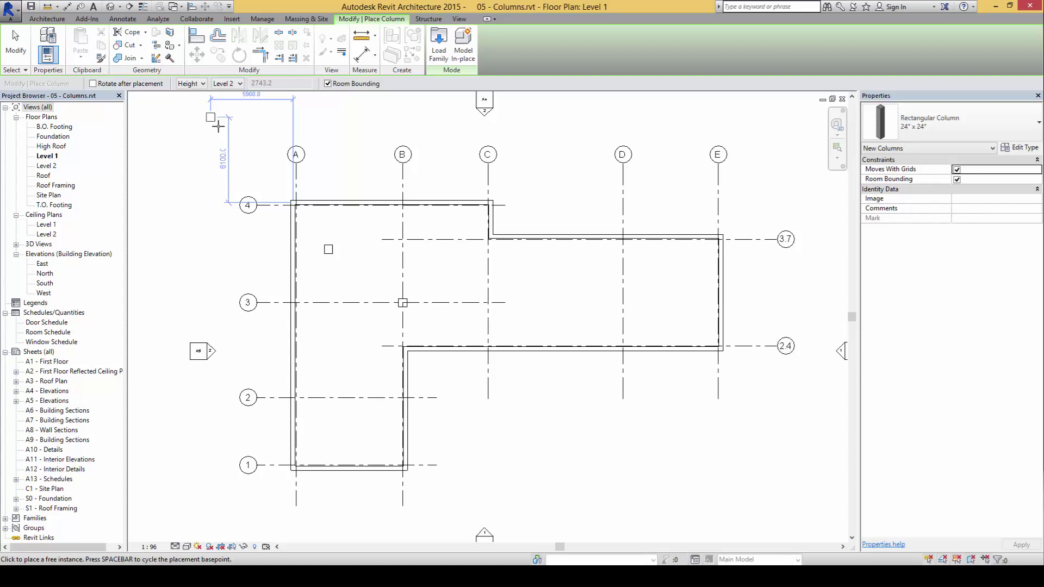
pyautogui.click(197, 86)
pyautogui.click(190, 101)
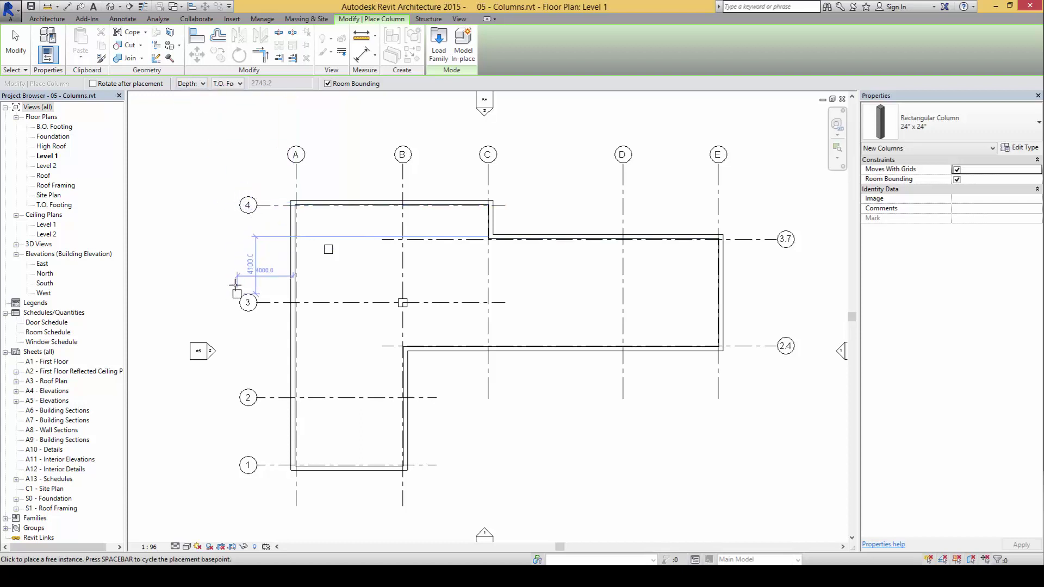
pyautogui.click(267, 270)
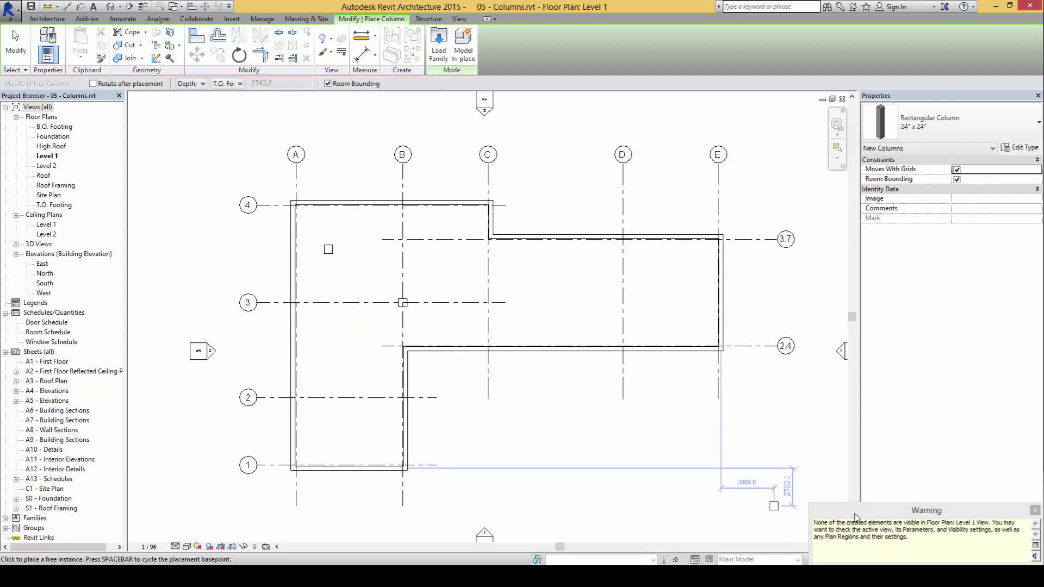
# Step: Open the 3D view, end column placement, dismiss the warning, and compare the depth column outside the wall with the height columns inside
pyautogui.moveTo(854, 514)
pyautogui.mouseDown()
pyautogui.moveTo(638, 407)
pyautogui.moveTo(558, 403)
pyautogui.moveTo(533, 475)
pyautogui.moveTo(723, 379)
pyautogui.moveTo(493, 386)
pyautogui.mouseUp()
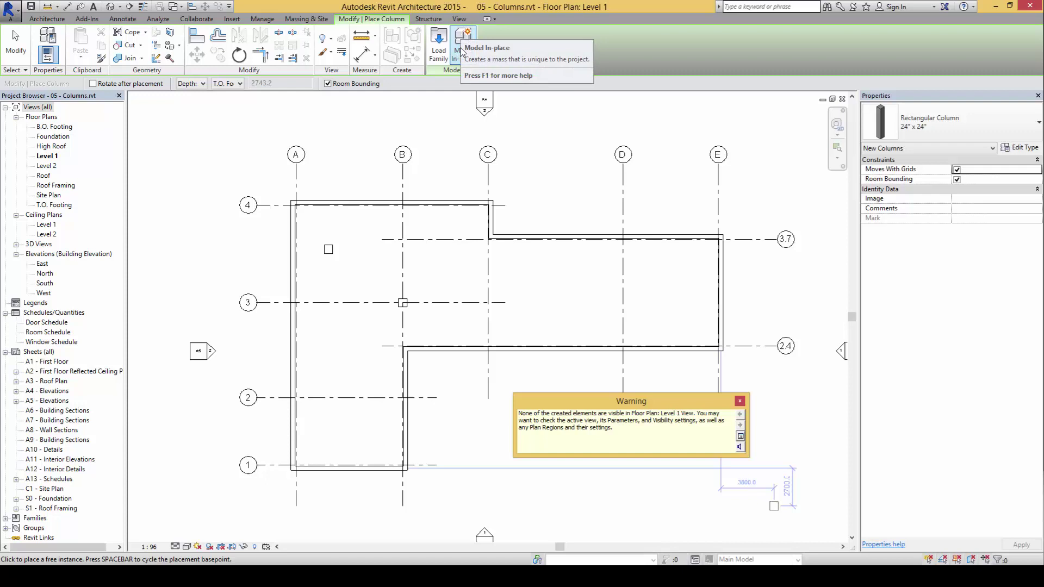
pyautogui.click(459, 20)
pyautogui.click(344, 37)
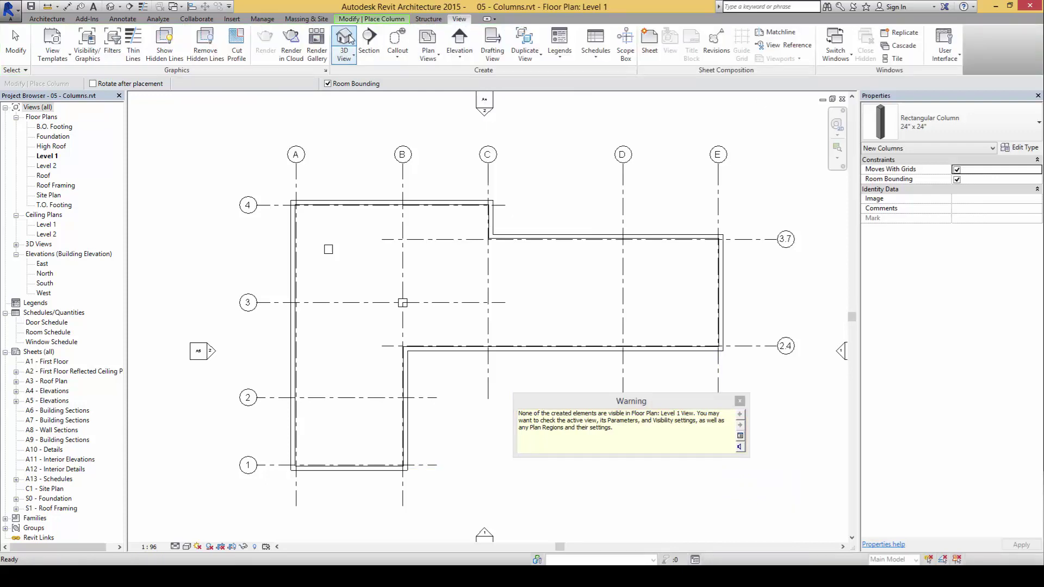
pyautogui.press('Escape')
pyautogui.press('Escape')
pyautogui.click(739, 401)
pyautogui.keyDown('shift'); pyautogui.moveTo(393, 447); pyautogui.dragTo(617, 430, button='middle'); pyautogui.keyUp('shift')
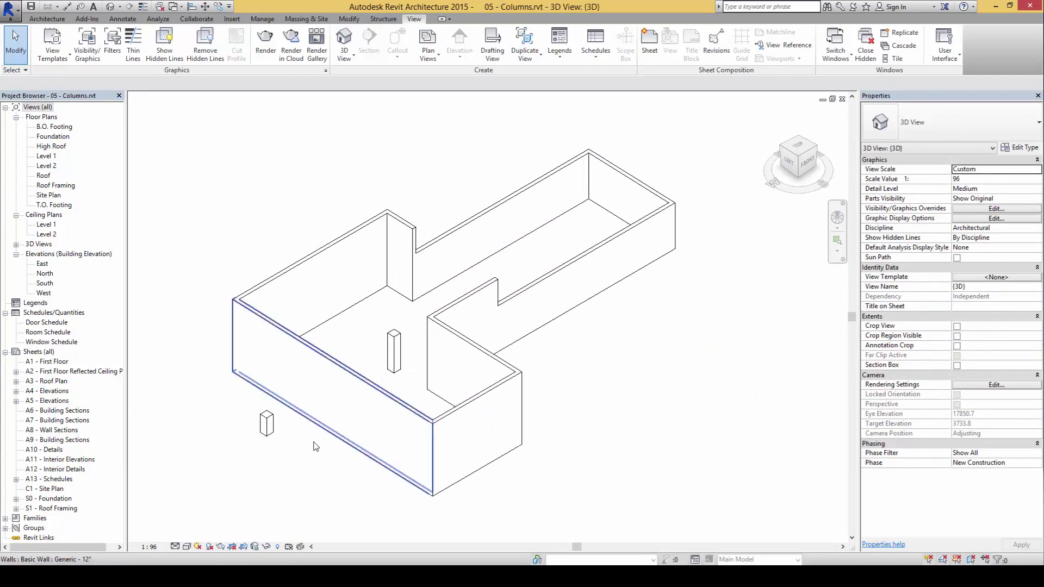
pyautogui.keyDown('shift'); pyautogui.moveTo(348, 449); pyautogui.dragTo(509, 411, button='middle'); pyautogui.keyUp('shift')
pyautogui.scroll(3, 417, 345)
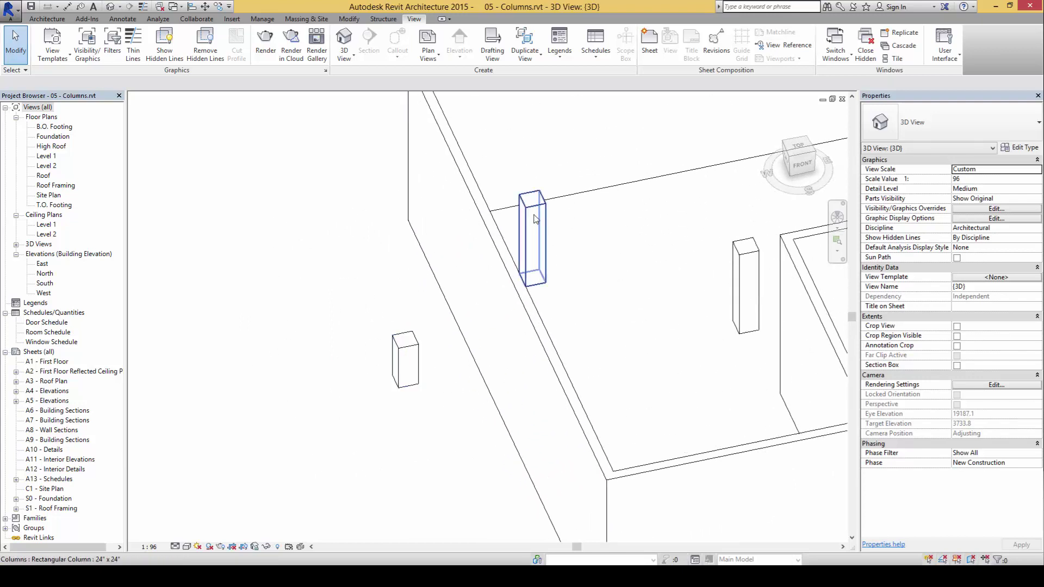
pyautogui.moveTo(566, 273)
pyautogui.mouseDown()
pyautogui.moveTo(576, 146)
pyautogui.moveTo(557, 187)
pyautogui.moveTo(598, 187)
pyautogui.mouseUp()
pyautogui.moveTo(430, 342)
pyautogui.mouseDown()
pyautogui.moveTo(426, 453)
pyautogui.moveTo(473, 415)
pyautogui.mouseUp()
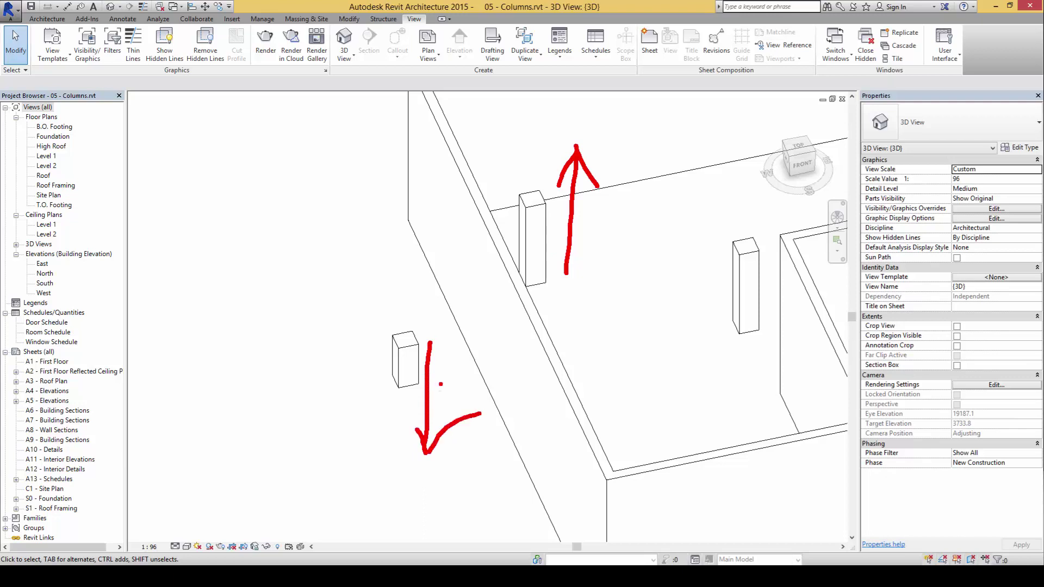
# Step: Delete the shorter 24" x 24" column standing outside the building wall
pyautogui.press('Escape')
pyautogui.click(412, 341)
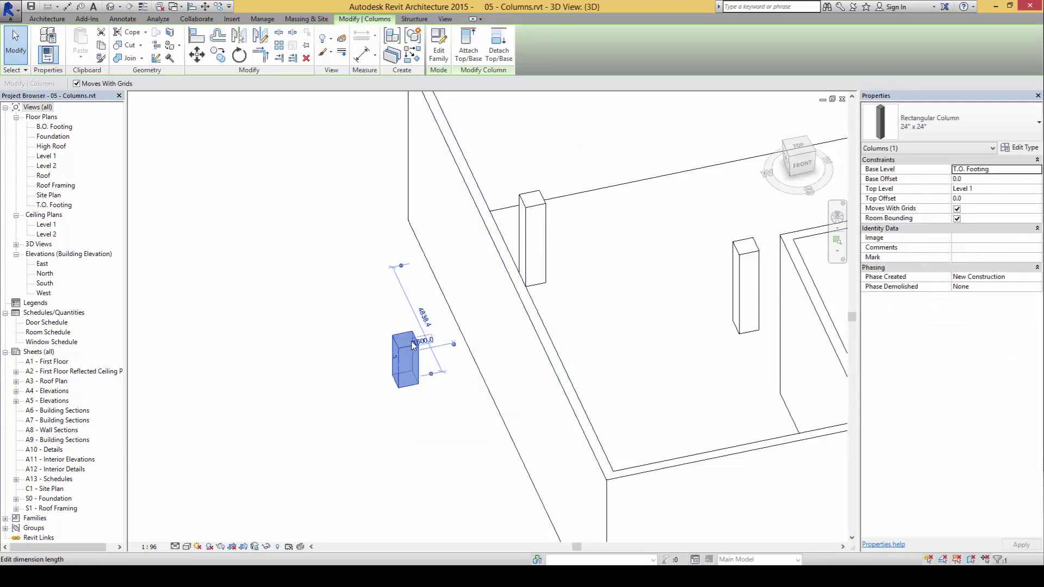
pyautogui.press('Delete')
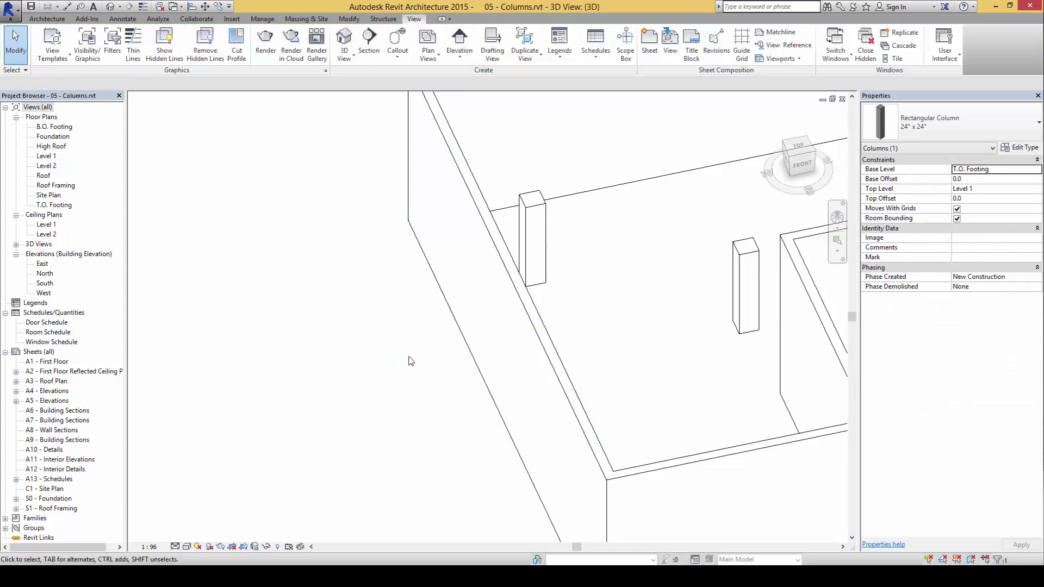
# Step: Place a 24" x 24" architectural column in the 3D view inside the walls, with Height set to Level 2
pyautogui.moveTo(568, 338); pyautogui.dragTo(424, 365, button='middle')
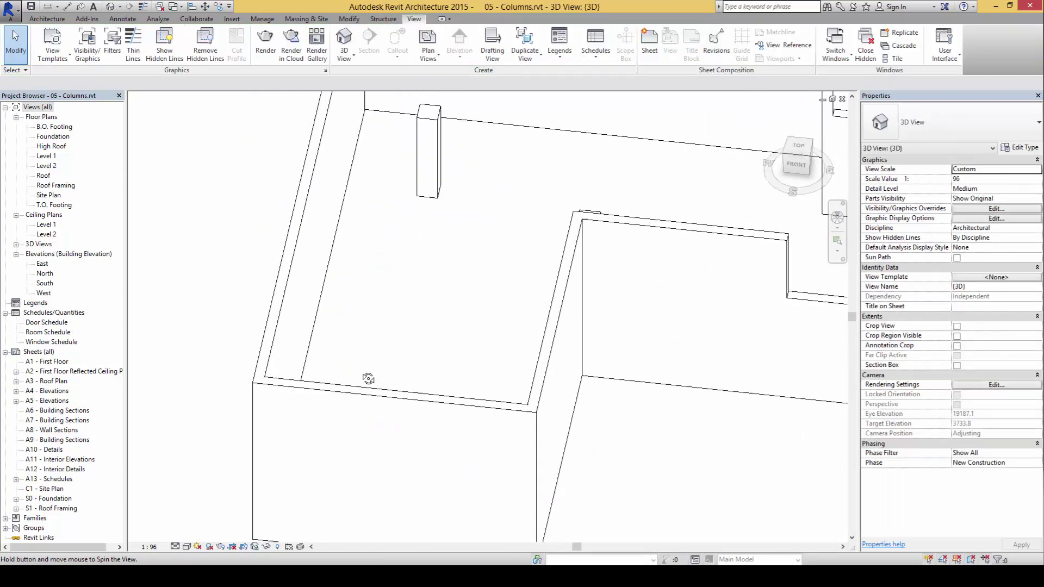
pyautogui.keyDown('shift'); pyautogui.moveTo(369, 379); pyautogui.dragTo(243, 128, button='middle'); pyautogui.keyUp('shift')
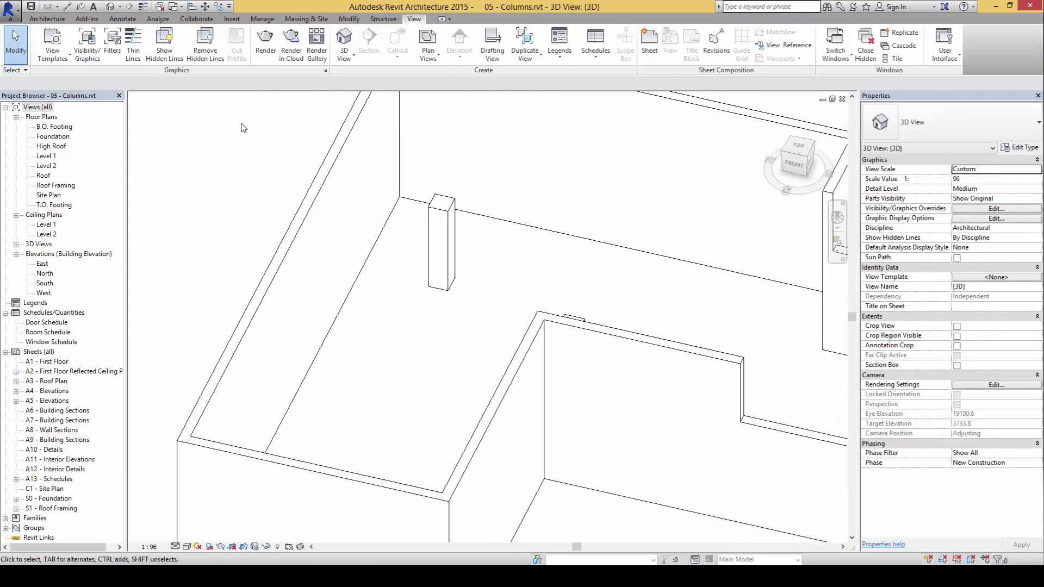
pyautogui.click(47, 19)
pyautogui.click(169, 56)
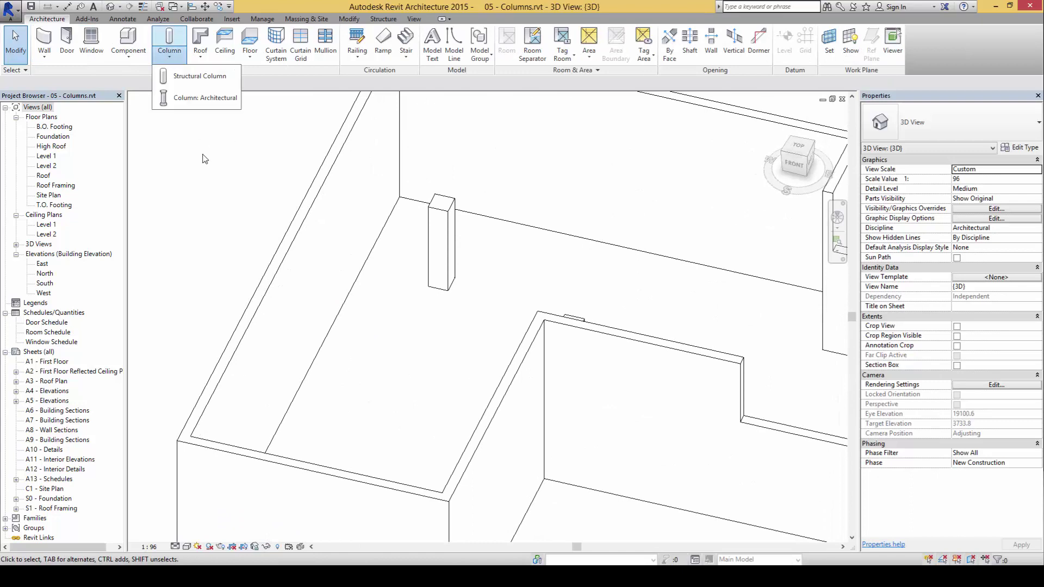
pyautogui.click(213, 108)
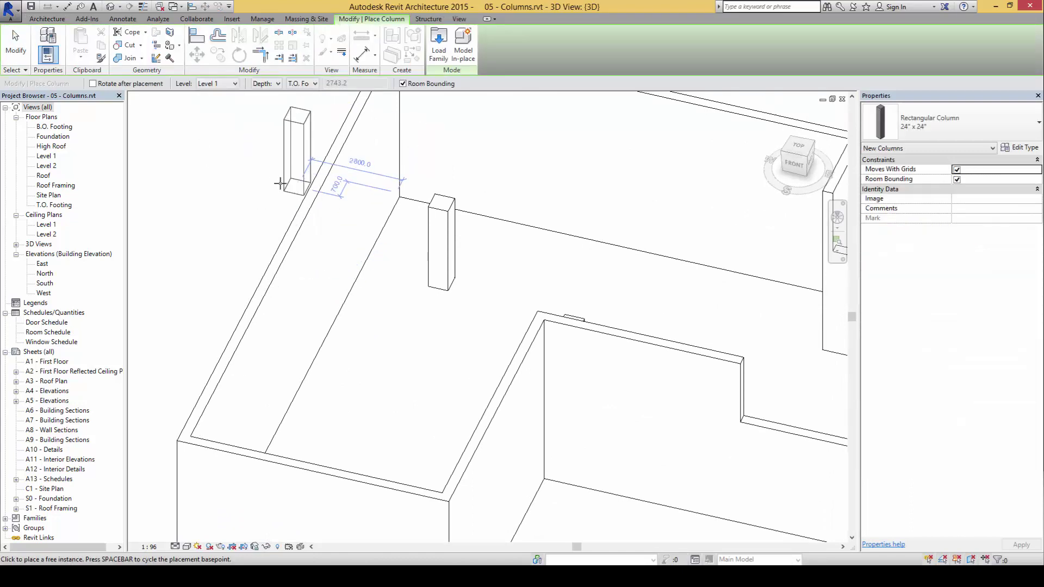
pyautogui.click(409, 302)
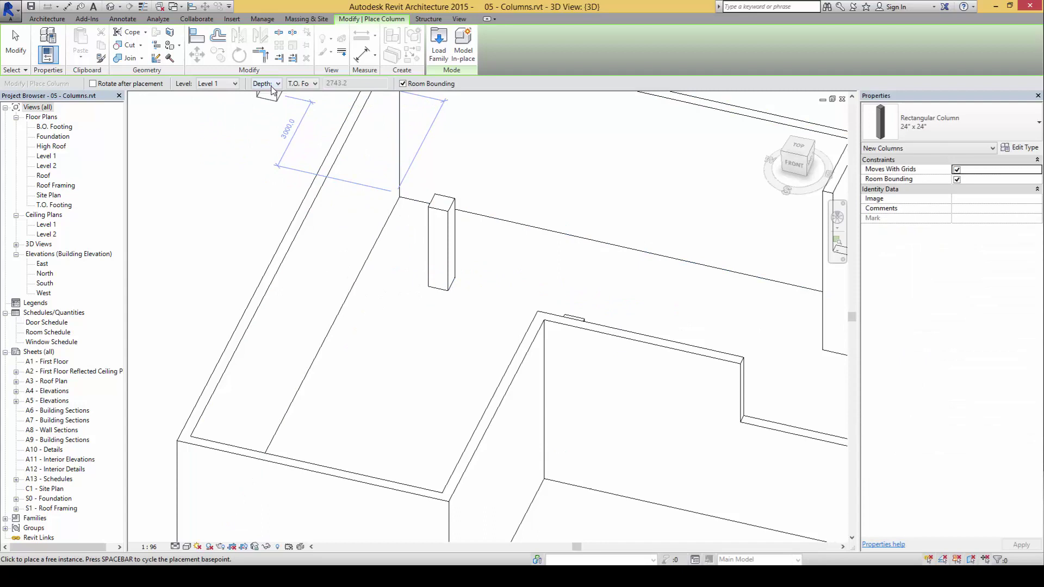
pyautogui.click(272, 103)
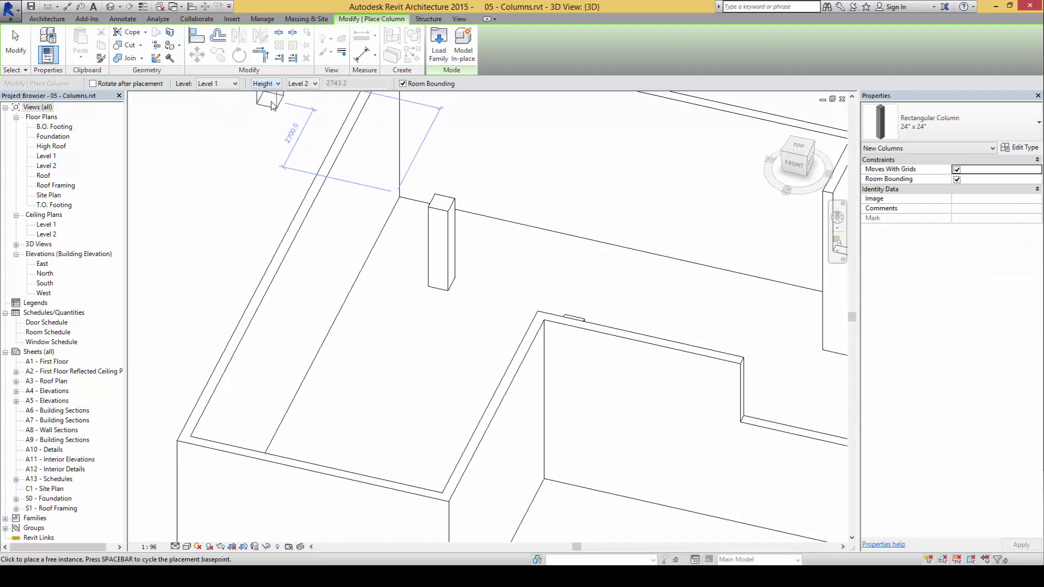
pyautogui.click(309, 85)
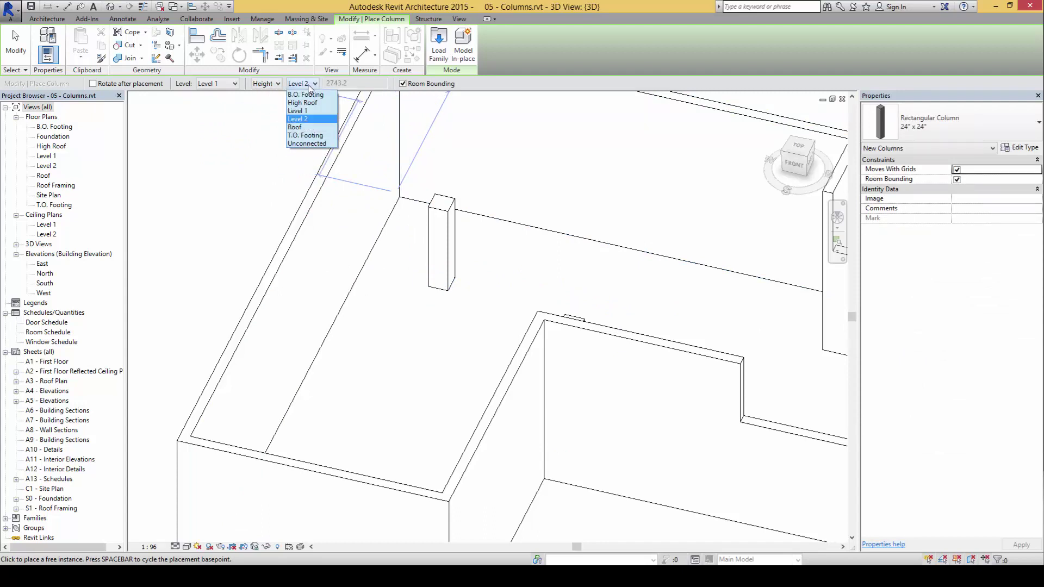
pyautogui.click(310, 119)
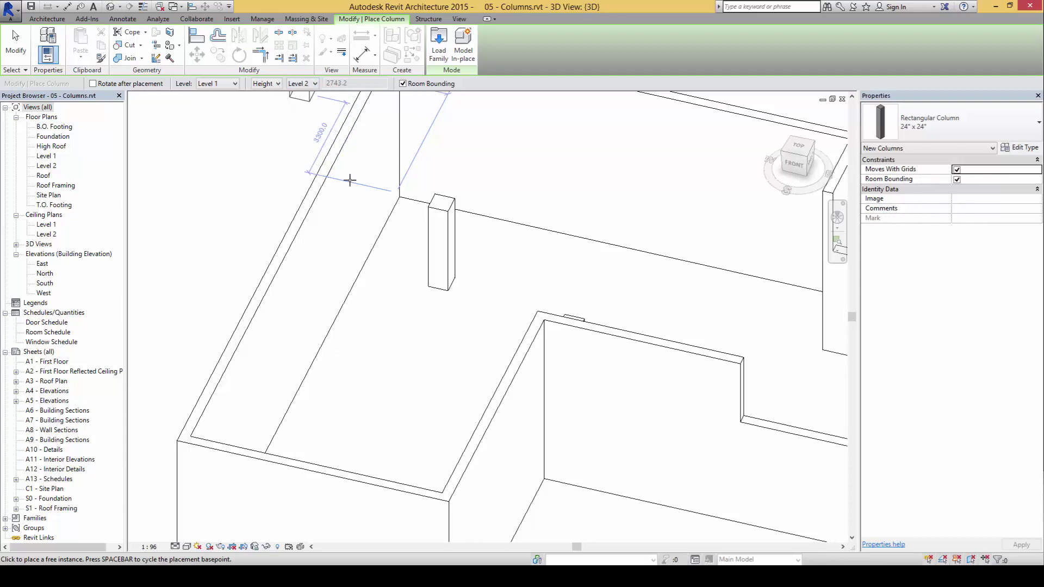
pyautogui.click(380, 338)
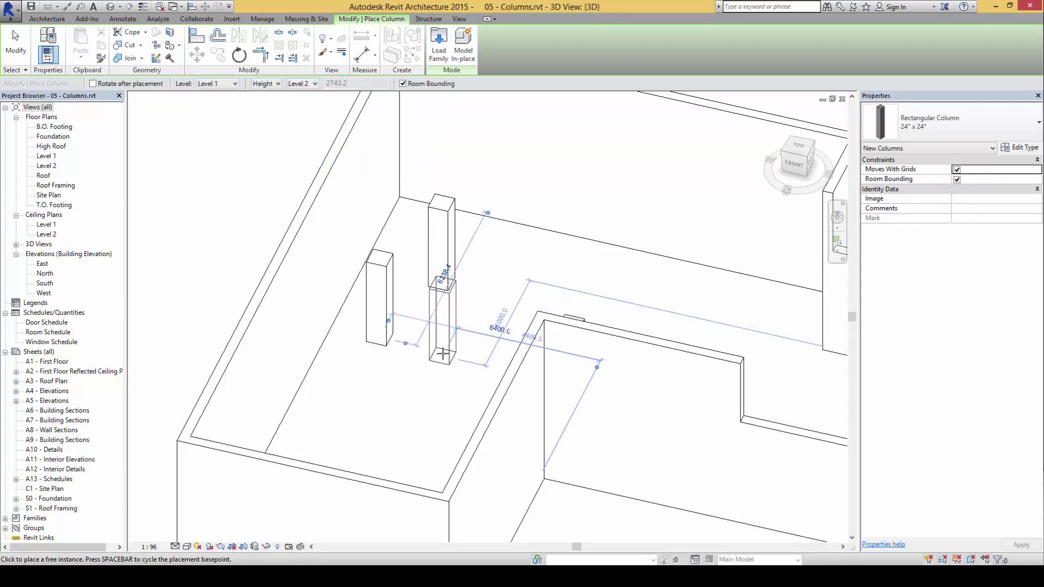
# Step: Inspect the columns inside the building from another angle and close the 3D view
pyautogui.keyDown('shift'); pyautogui.moveTo(546, 381); pyautogui.dragTo(582, 373, button='middle'); pyautogui.keyUp('shift')
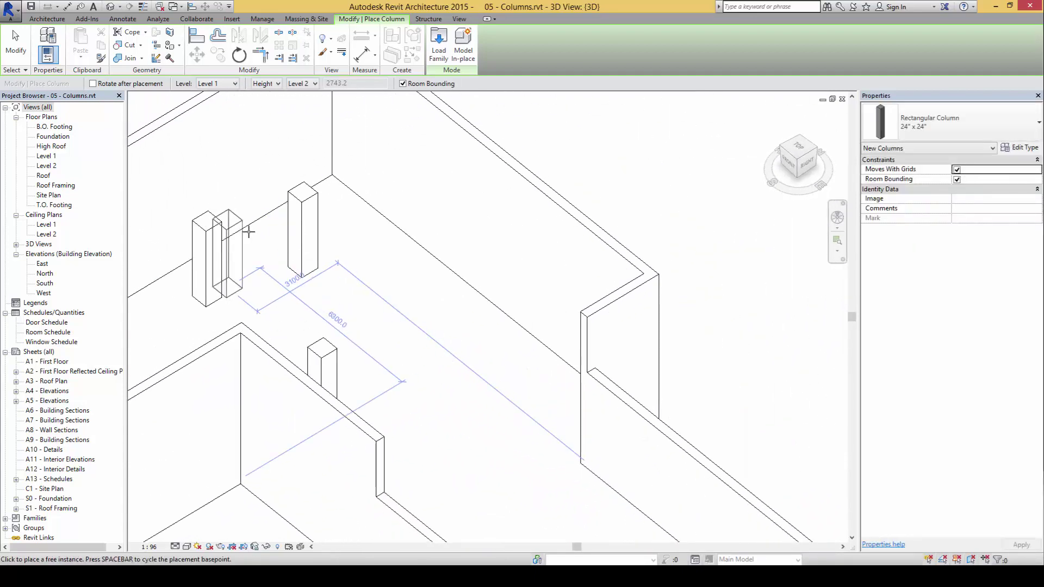
pyautogui.moveTo(518, 345); pyautogui.dragTo(622, 359, button='middle')
pyautogui.scroll(-1, 564, 338)
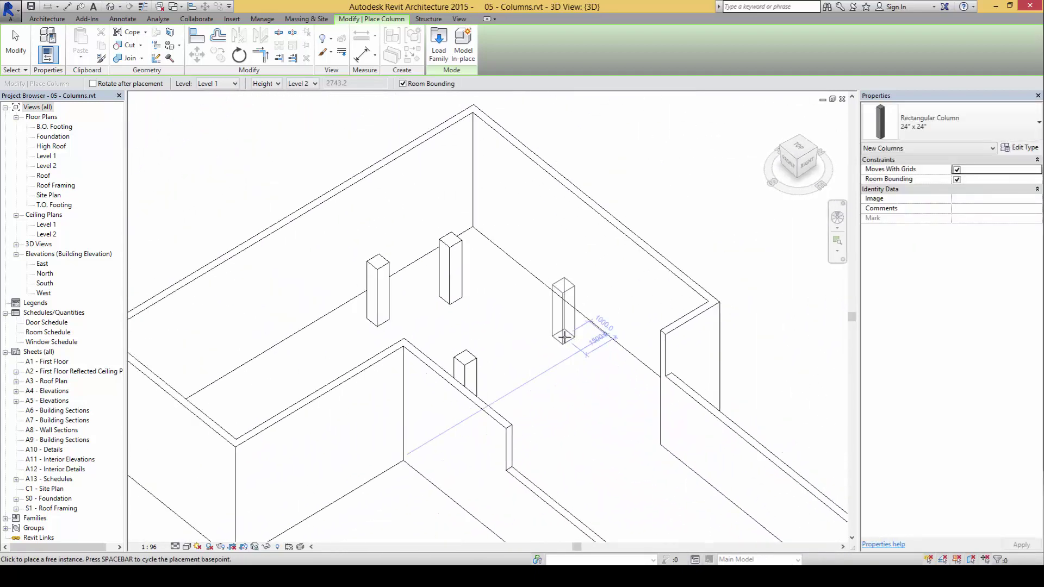
pyautogui.click(842, 100)
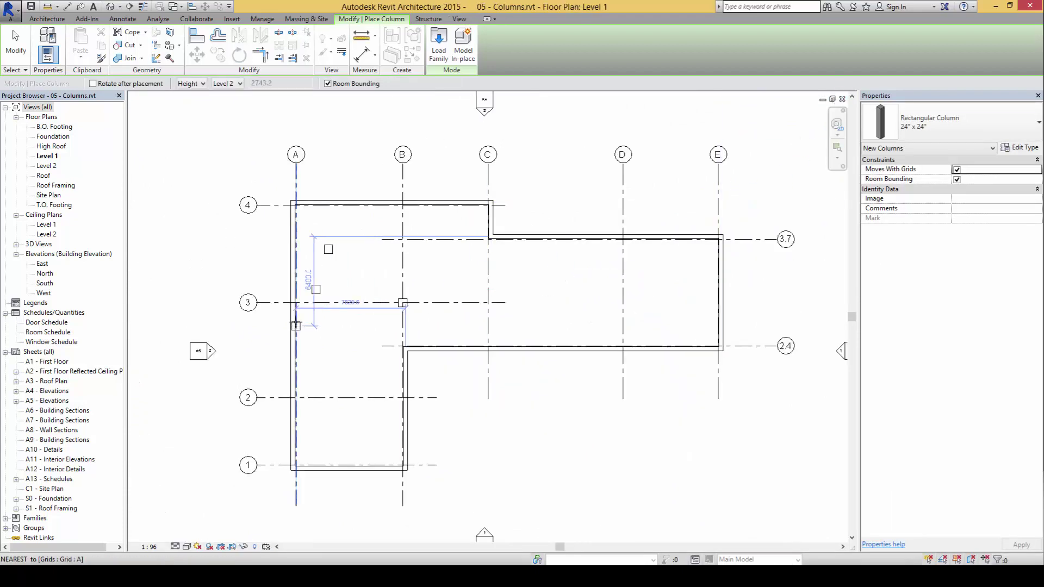
# Step: Switch to Lesson 10.pdf in Adobe Reader, read on past the Height options note, and return to the Level 1 plan
pyautogui.scroll(5, 302, 284)
pyautogui.hotkey('alt', 'Tab')
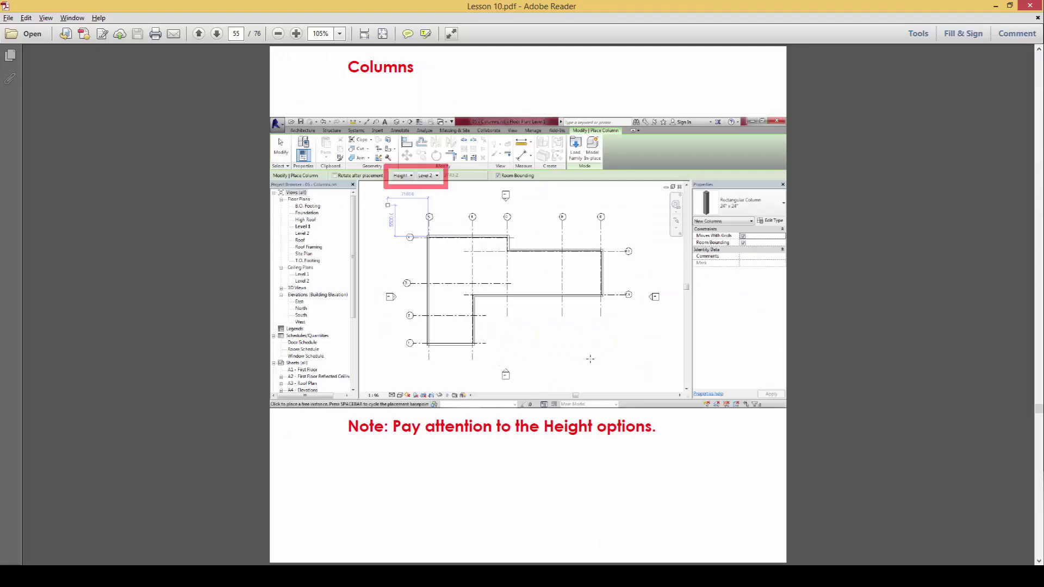
pyautogui.scroll(-1, 591, 359)
pyautogui.hotkey('alt', 'Tab')
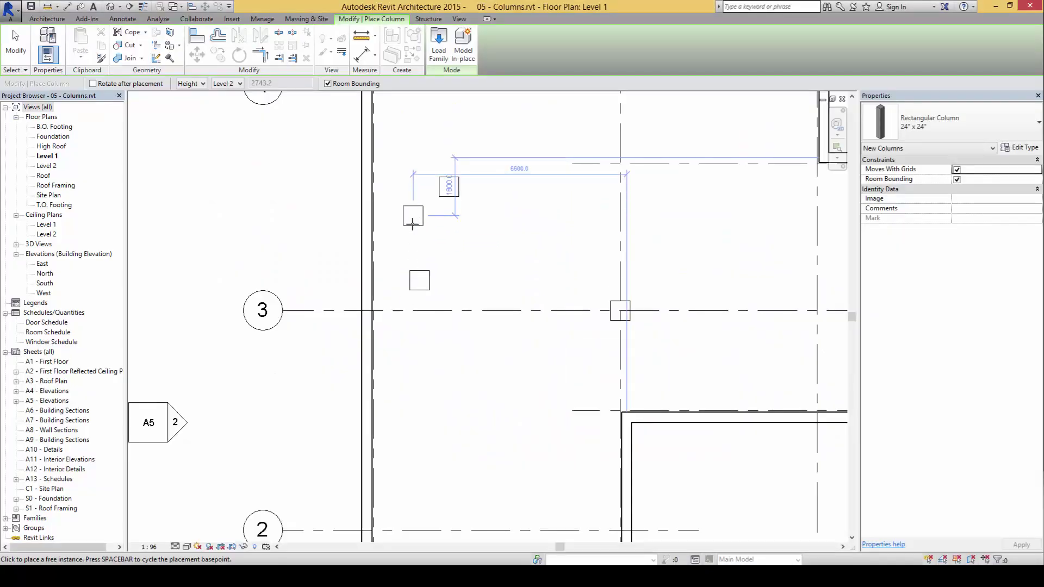
# Step: End column placement and move the free-standing column nearest grid 3 to the wall corner at grids A and 4
pyautogui.moveTo(412, 224); pyautogui.dragTo(445, 365, button='middle')
pyautogui.press('Escape')
pyautogui.click(452, 424)
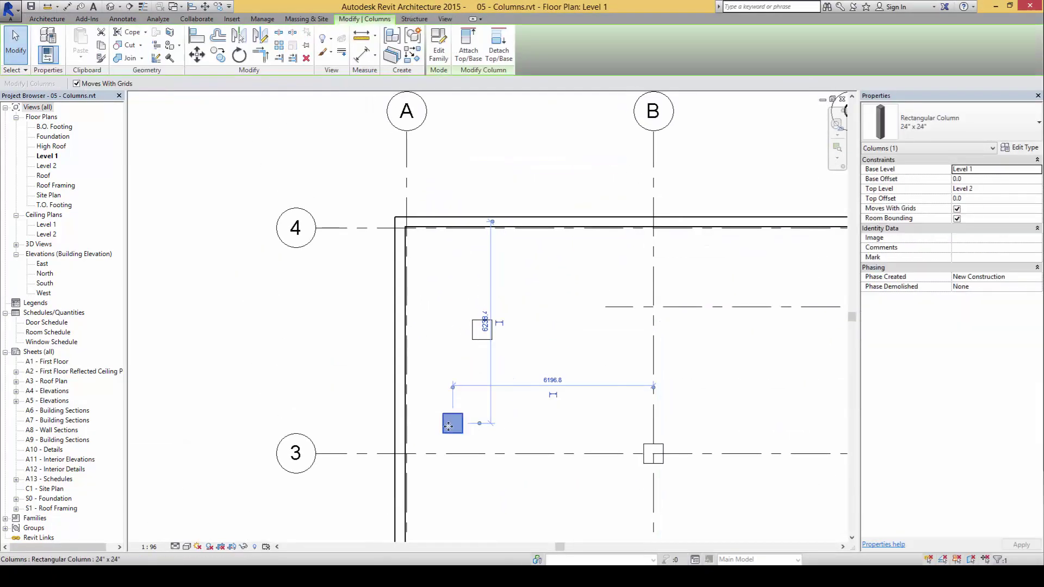
pyautogui.moveTo(449, 378); pyautogui.dragTo(405, 231)
pyautogui.click(447, 264)
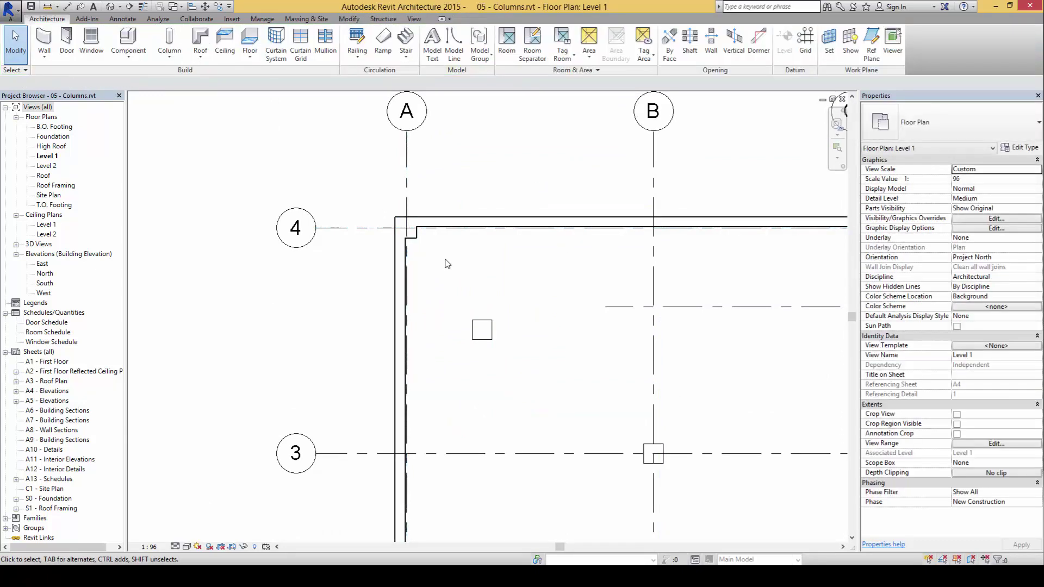
# Step: Delete the remaining free-standing column between grids A and B, and examine how the corner column at A and 4 joins the walls
pyautogui.click(486, 340)
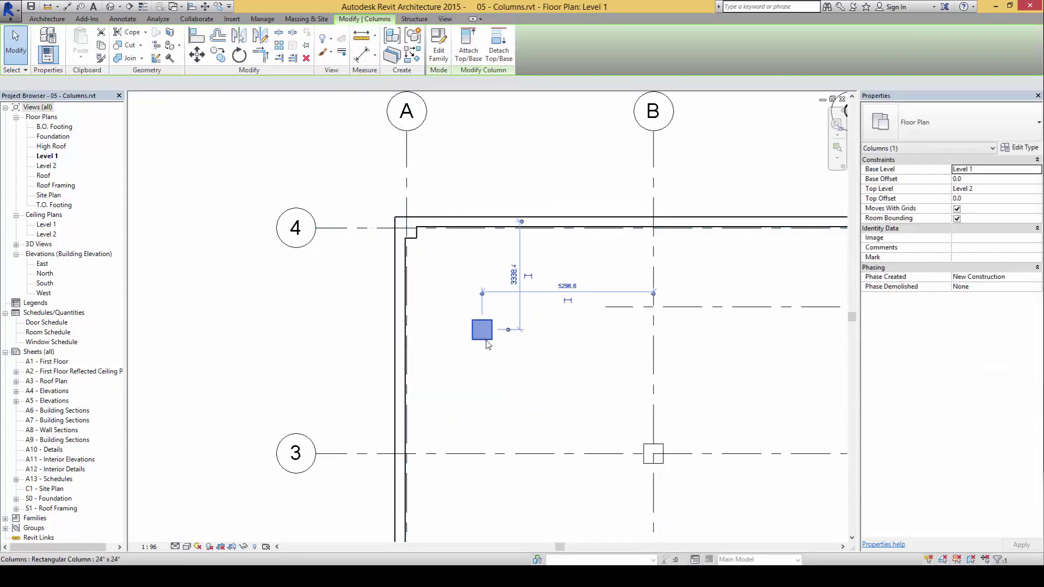
pyautogui.press('Escape')
pyautogui.scroll(-2, 462, 332)
pyautogui.scroll(5, 429, 259)
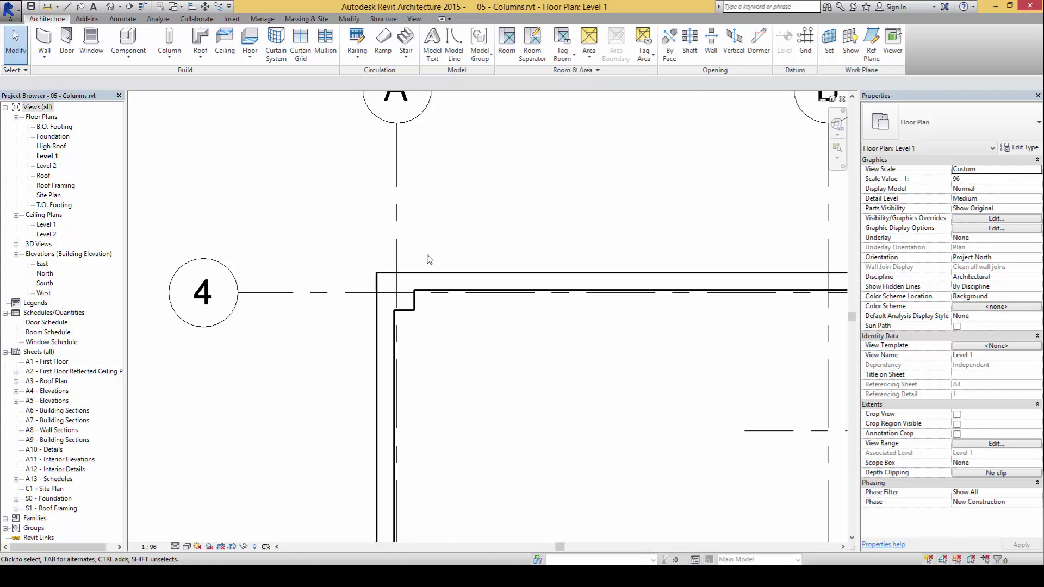
pyautogui.scroll(-3, 461, 372)
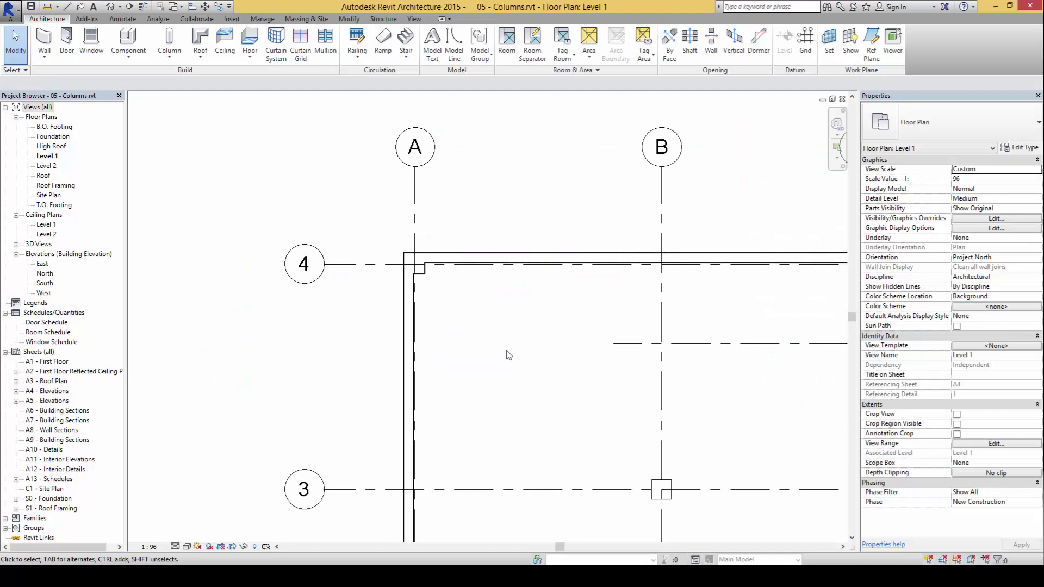
# Step: Consult Lesson 10.pdf in Adobe Reader about the columns and return to the whole Level 1 plan
pyautogui.scroll(-5, 522, 368)
pyautogui.hotkey('alt', 'Tab')
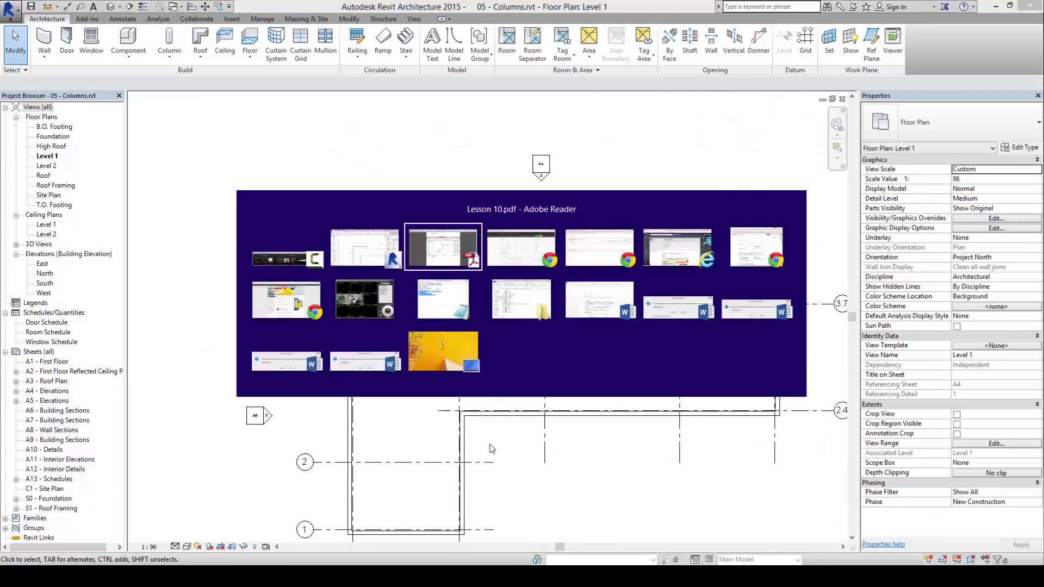
pyautogui.hotkey('alt', 'Tab')
pyautogui.scroll(4, 361, 261)
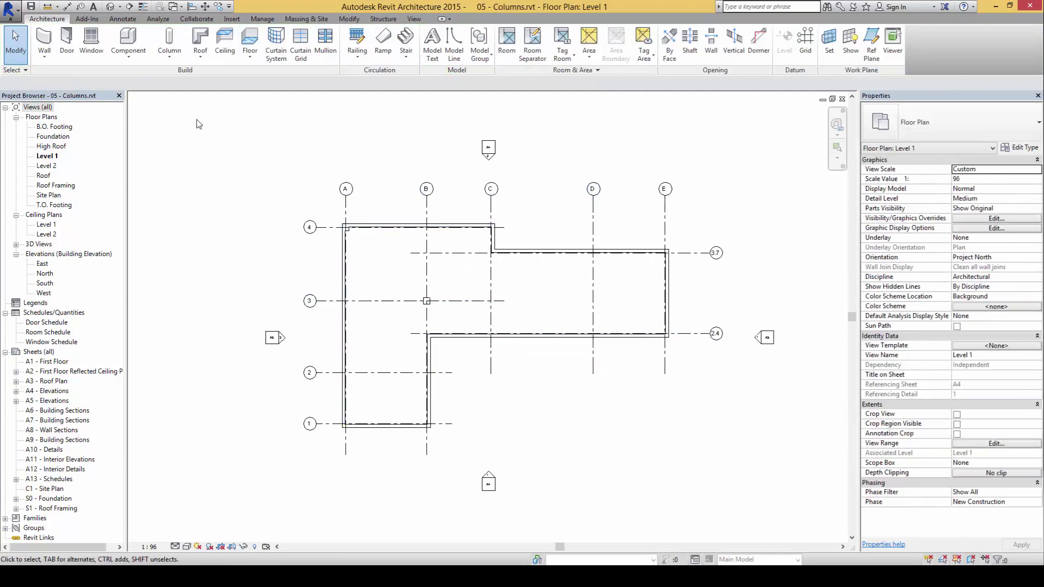
# Step: Place 24" x 24" architectural columns up to Level 2 at grid intersections A-3, A-2, A-1, B-1 and B-2
pyautogui.click(169, 54)
pyautogui.click(202, 99)
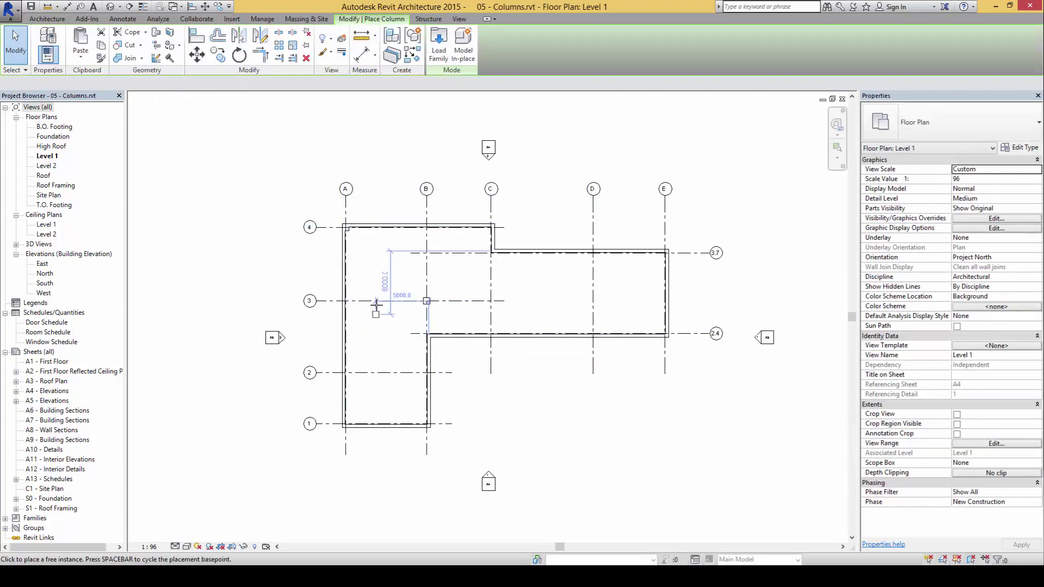
pyautogui.click(345, 374)
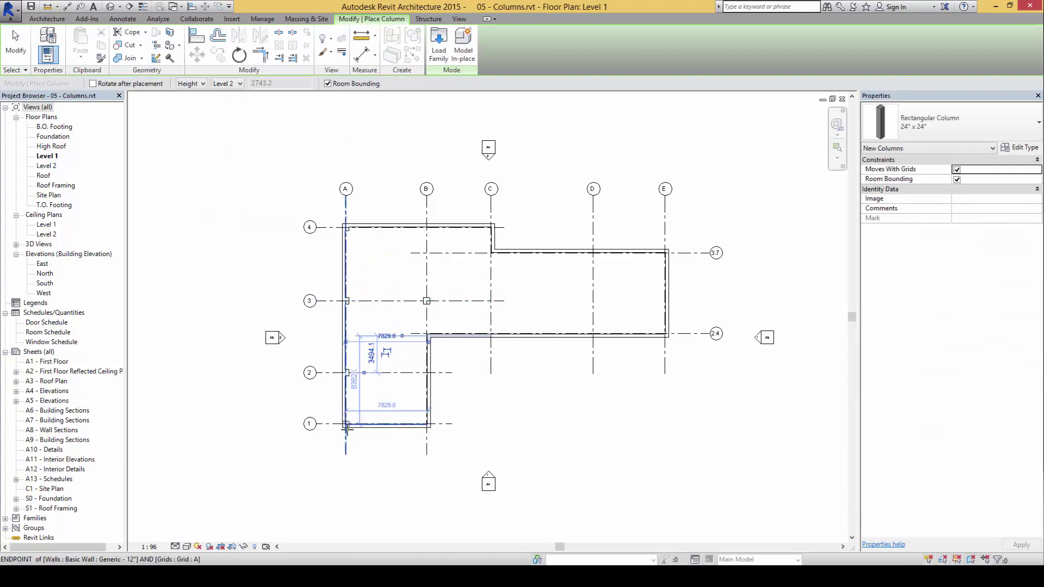
pyautogui.click(426, 372)
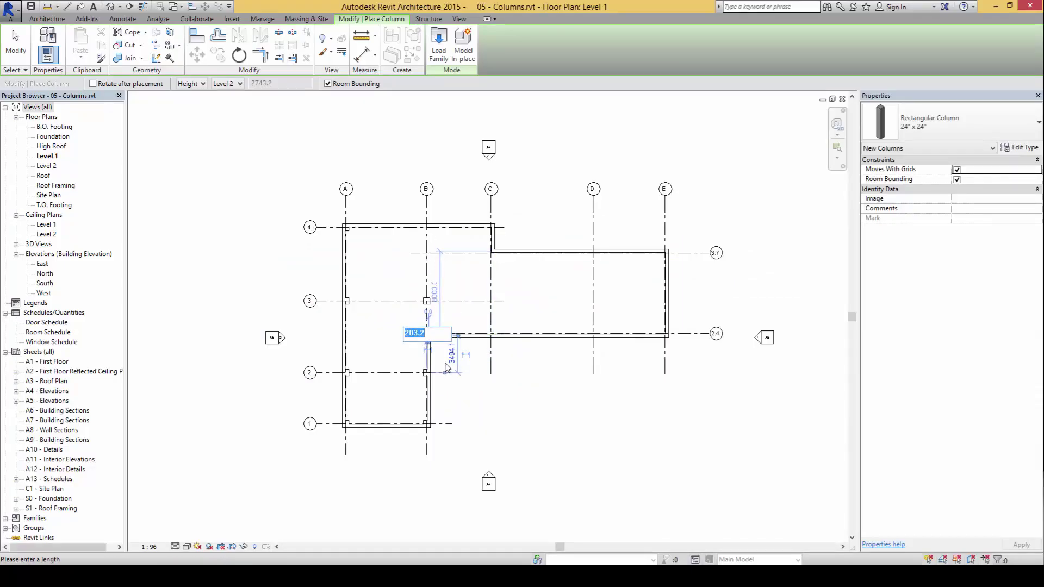
# Step: Place matching columns at grid intersections B-2.4, B-4, C-4, C-3.7, D-3.7, E-3.7, E-2.4 and D-2.4
pyautogui.scroll(5, 426, 333)
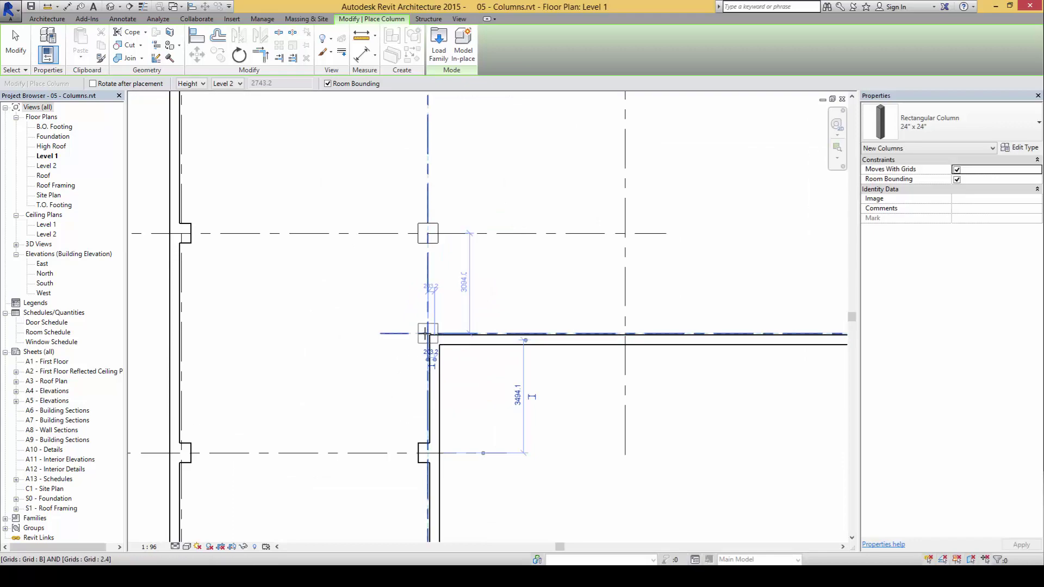
pyautogui.scroll(-5, 425, 331)
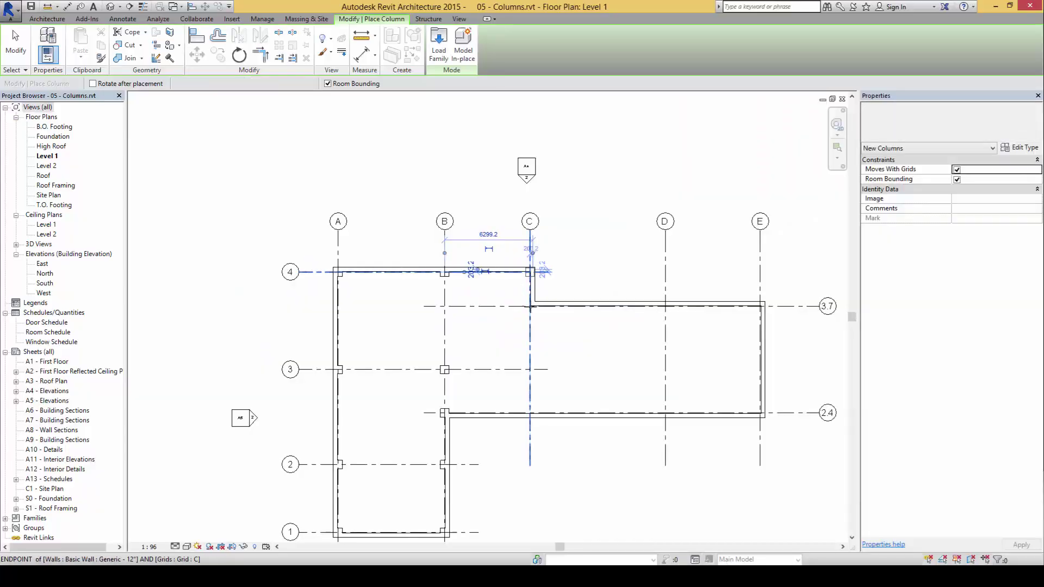
pyautogui.click(530, 306)
pyautogui.click(664, 306)
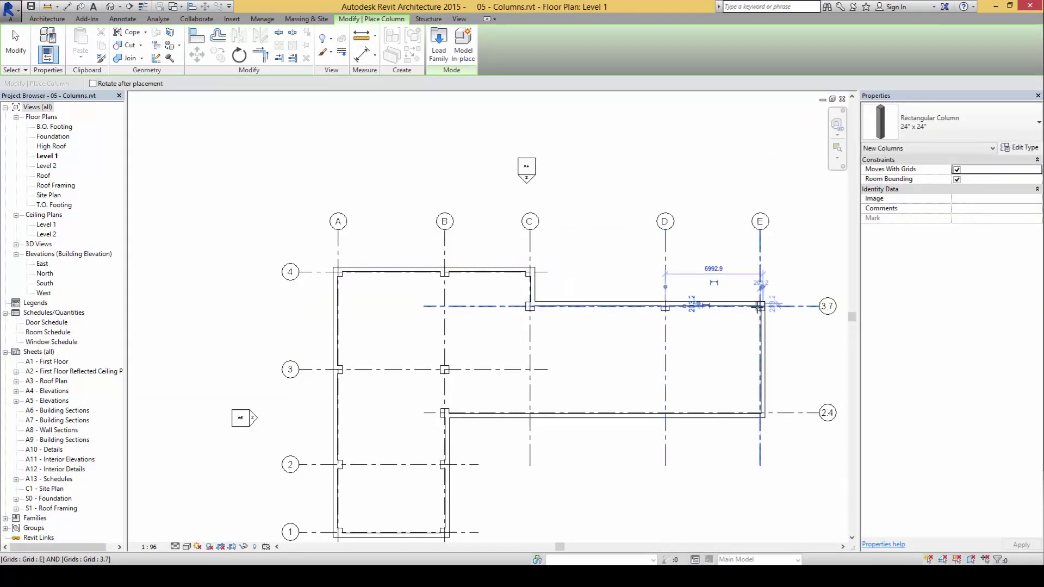
pyautogui.click(760, 306)
pyautogui.click(760, 412)
pyautogui.click(665, 412)
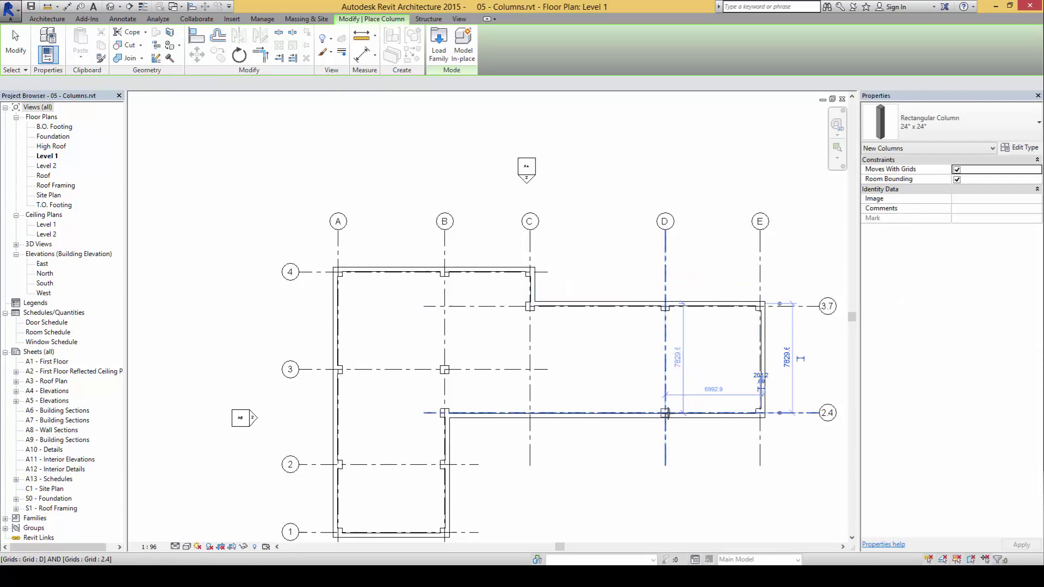
# Step: Place a 24" x 24" column at grid intersection C-2.4 and delete the free-standing column at B-3
pyautogui.click(529, 412)
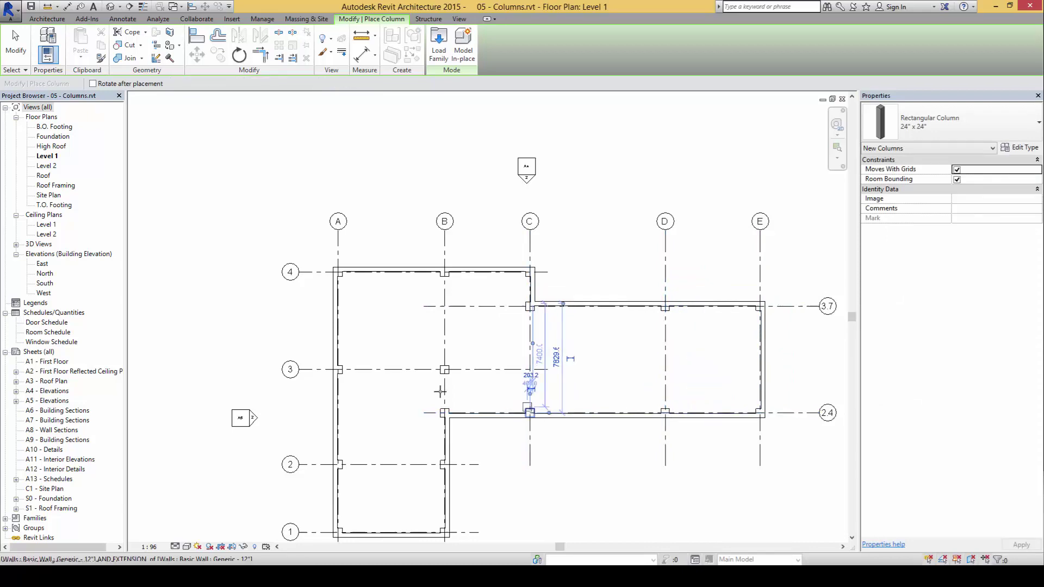
pyautogui.press('Escape')
pyautogui.click(445, 370)
pyautogui.press('Delete')
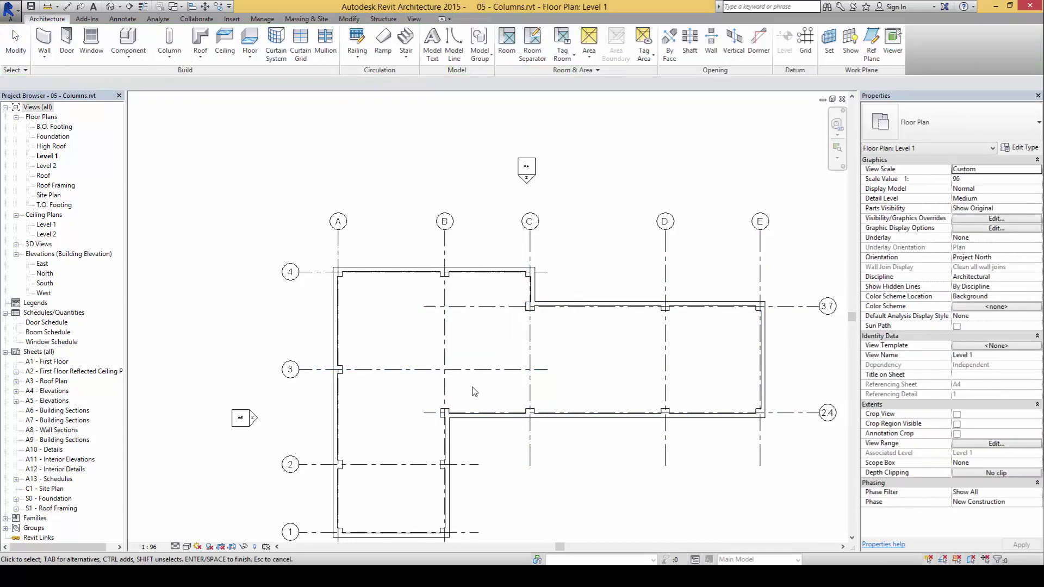
pyautogui.scroll(-2, 483, 360)
pyautogui.press('z')
pyautogui.press('f')
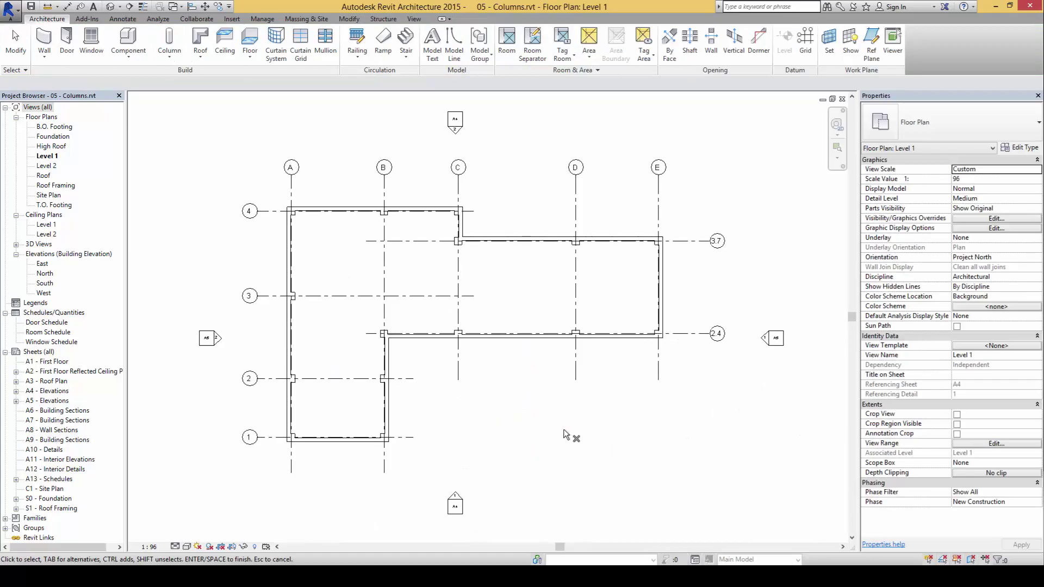
# Step: Consult the Columns page of Lesson 10.pdf in Adobe Reader and return to the Level 1 plan in Revit
pyautogui.hotkey('alt', 'Tab')
pyautogui.hotkey('alt', 'Tab')
pyautogui.hotkey('alt', 'Tab')
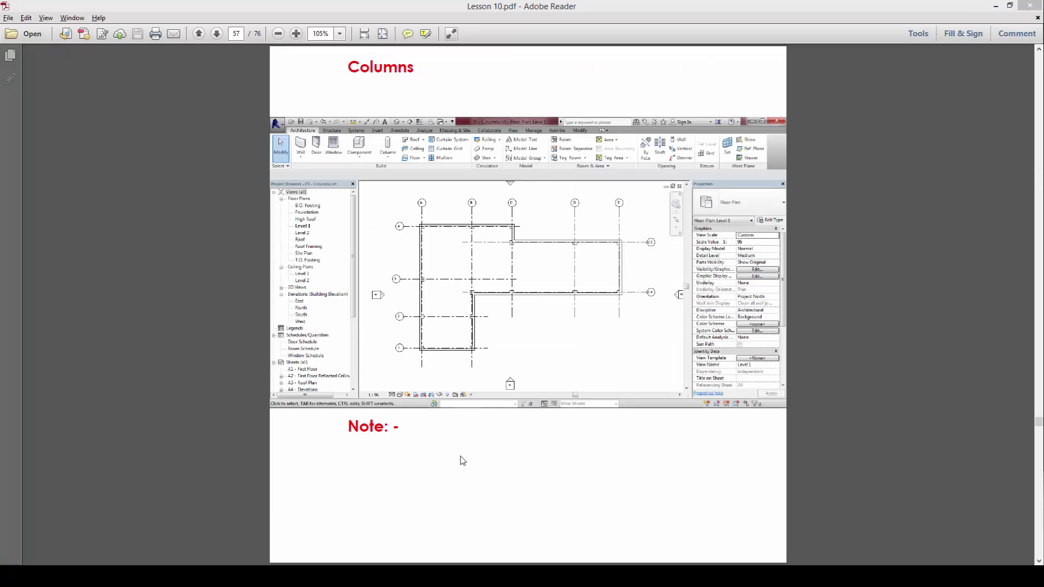
pyautogui.click(576, 351)
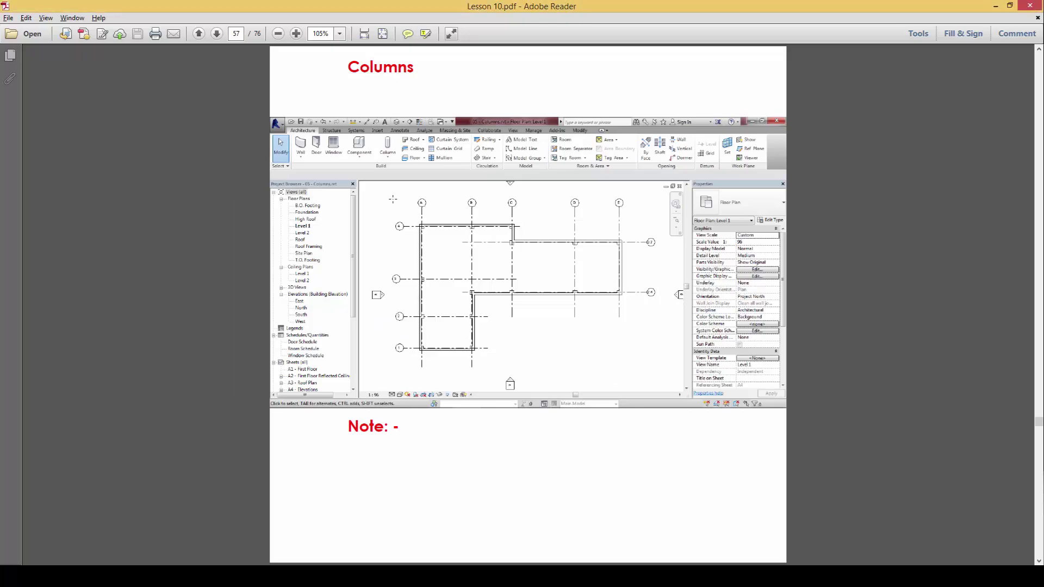
pyautogui.hotkey('alt', 'Tab')
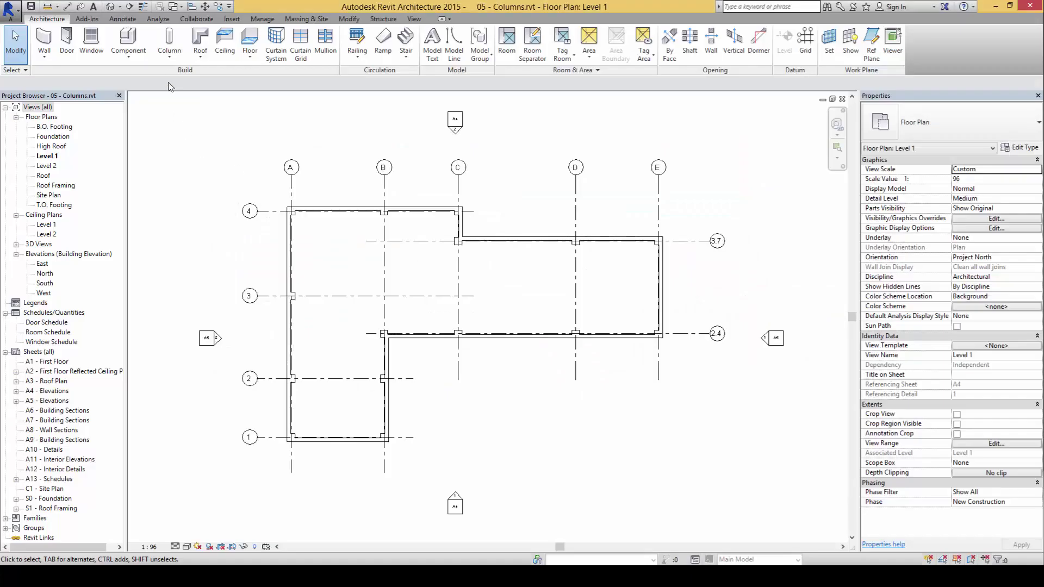
# Step: Place a vertical W10X49 structural column up to Level 2 at grid intersection A-4
pyautogui.click(171, 60)
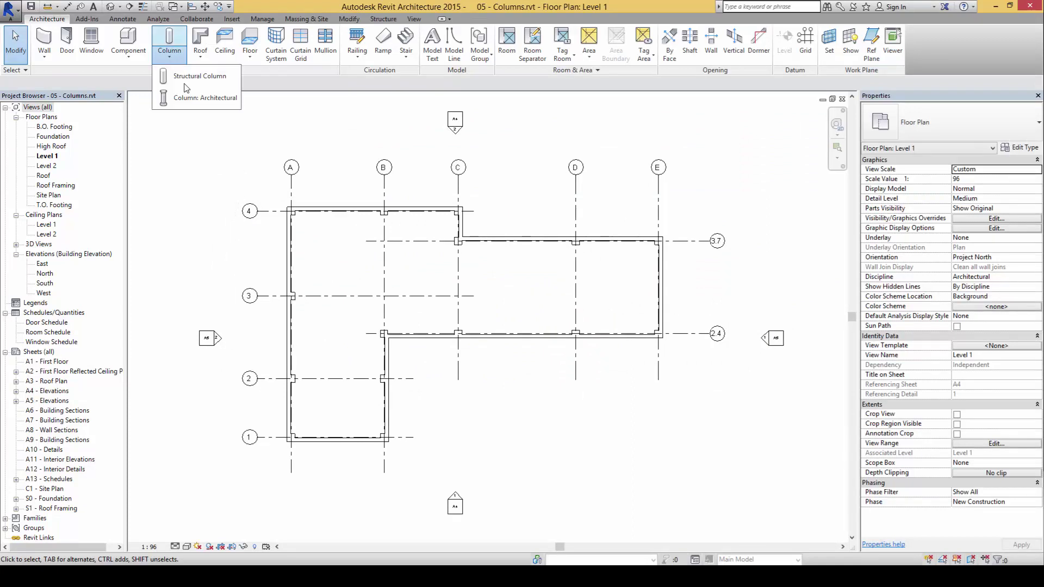
pyautogui.click(228, 77)
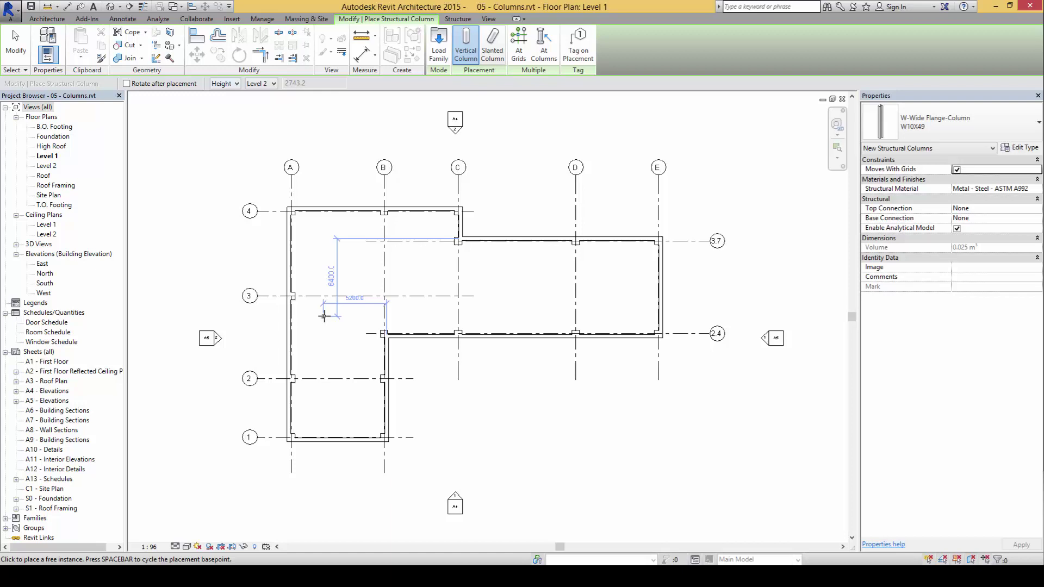
pyautogui.scroll(5, 291, 215)
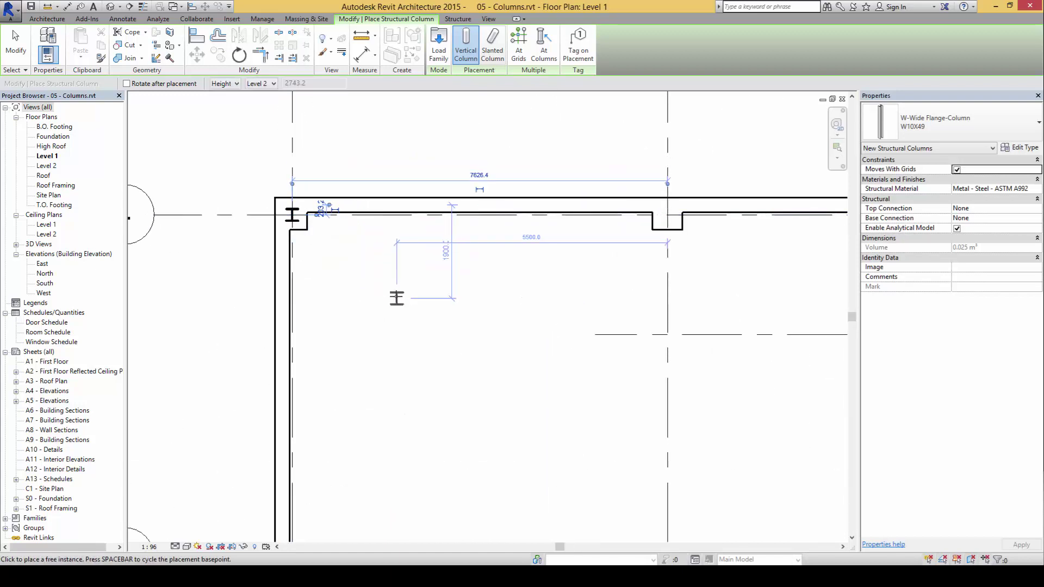
# Step: Cycle the W10X49 column through its orientations at grid intersection A-3 and place it there rotated 90 degrees
pyautogui.scroll(-4, 387, 293)
pyautogui.scroll(3, 338, 423)
pyautogui.scroll(2, 341, 424)
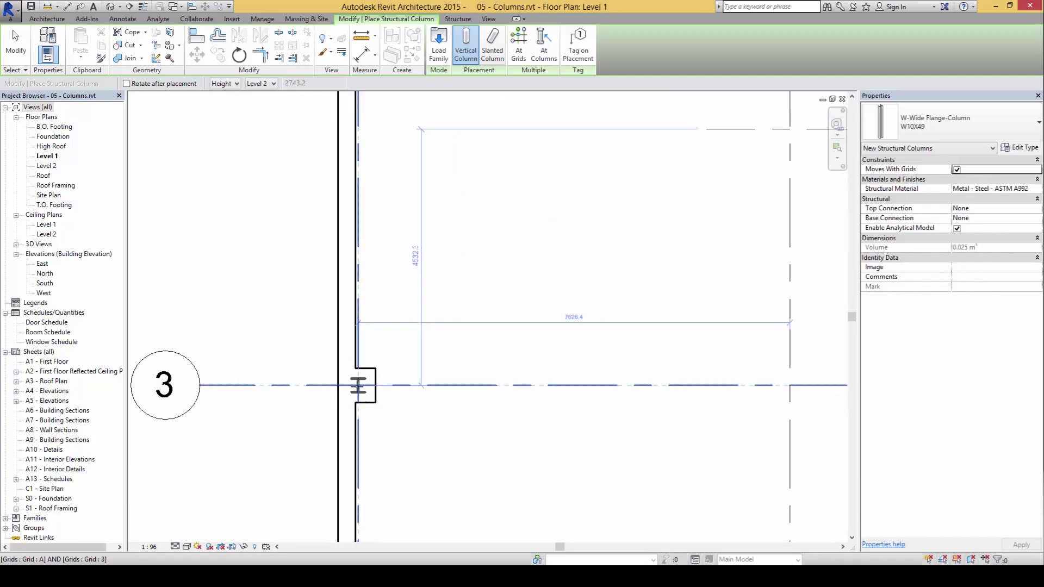
pyautogui.scroll(-3, 375, 293)
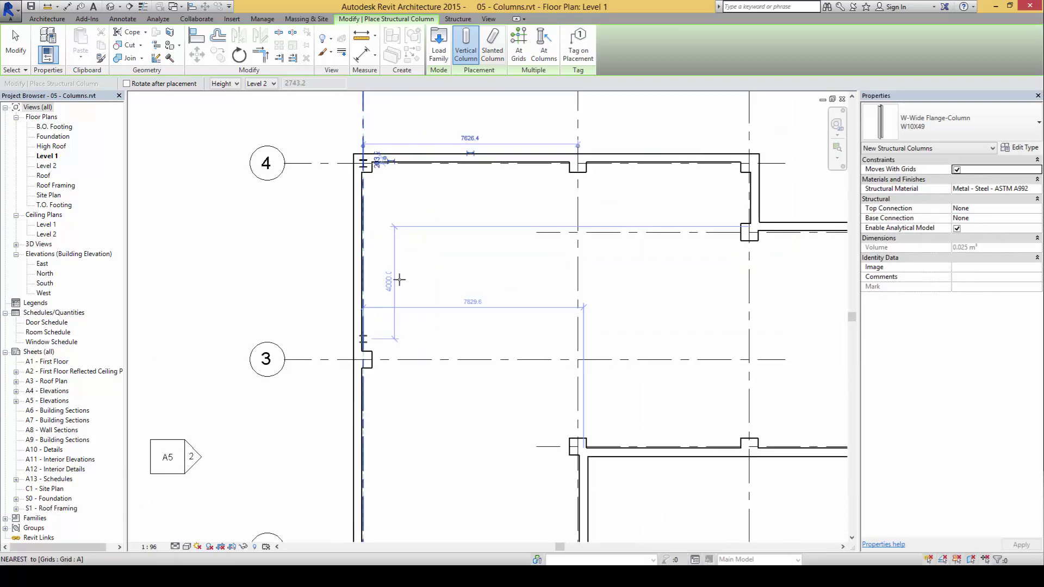
pyautogui.scroll(4, 351, 403)
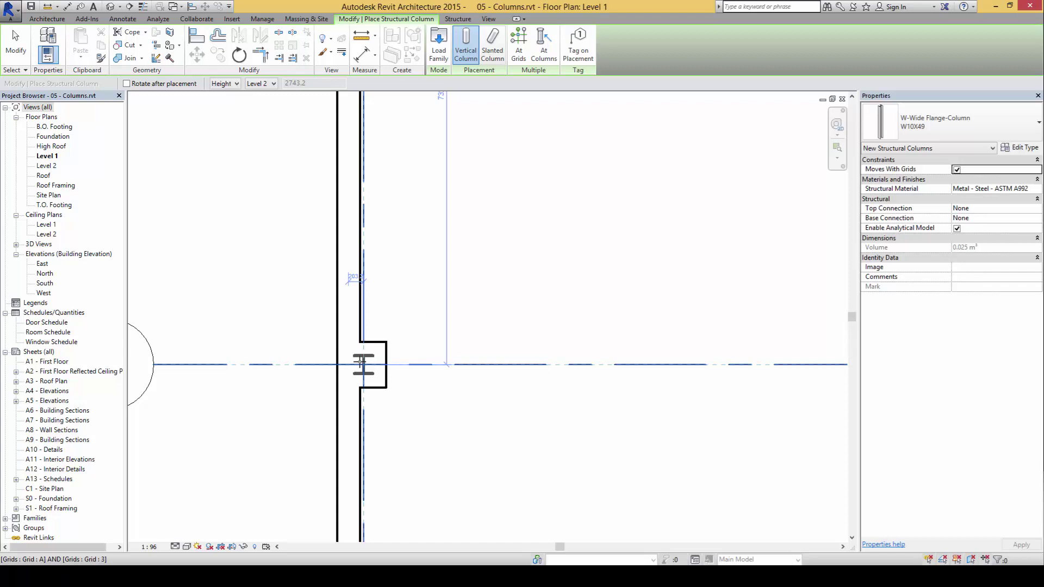
pyautogui.press('space')
pyautogui.press('space')
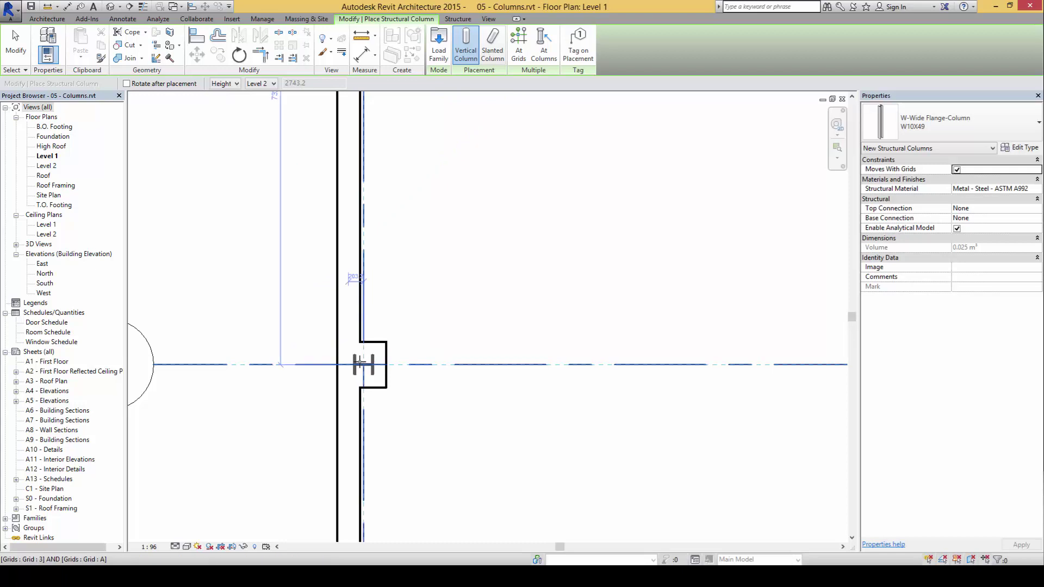
pyautogui.press('space')
pyautogui.press('space')
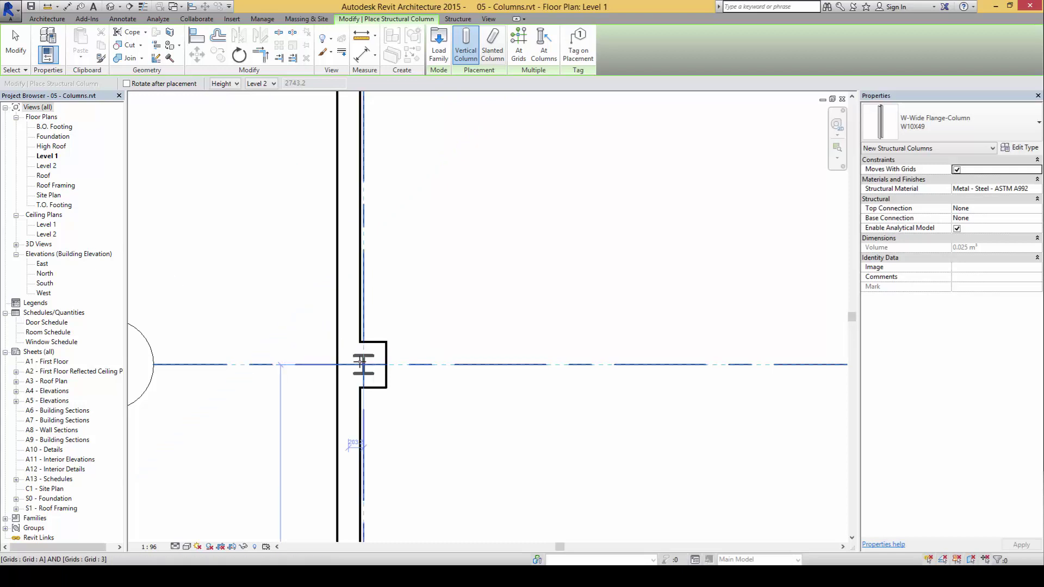
pyautogui.press('space')
pyautogui.press('space')
pyautogui.press('space')
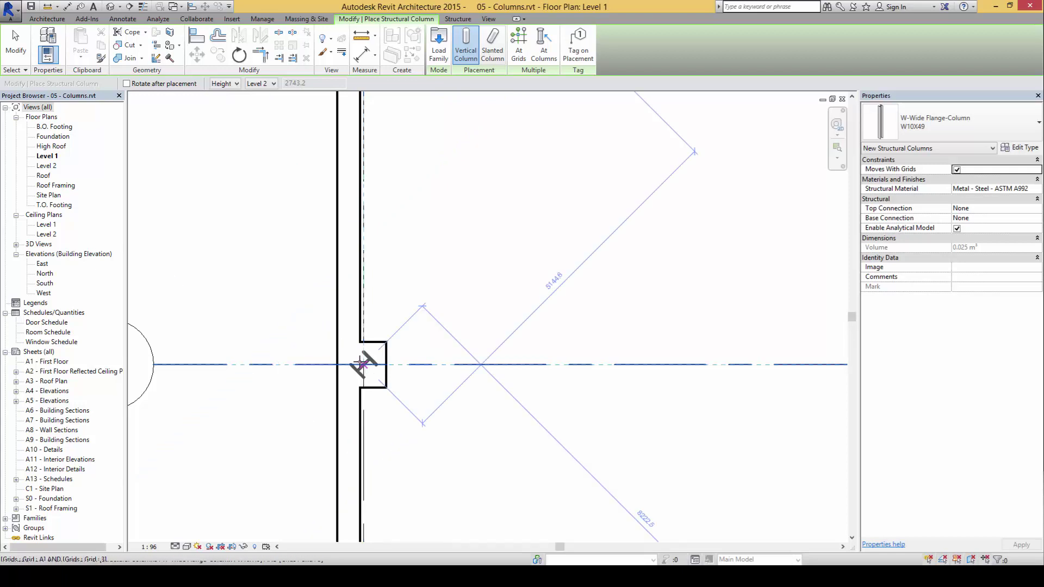
pyautogui.press('space')
pyautogui.press('space')
pyautogui.press('space')
pyautogui.scroll(-2, 359, 361)
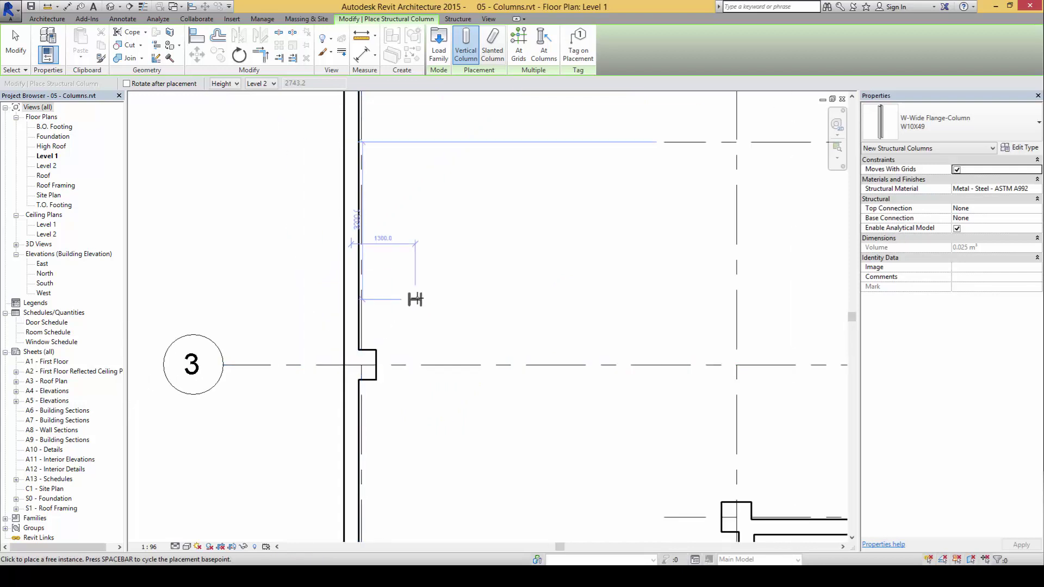
pyautogui.moveTo(412, 298); pyautogui.dragTo(403, 419, button='middle')
pyautogui.press('space')
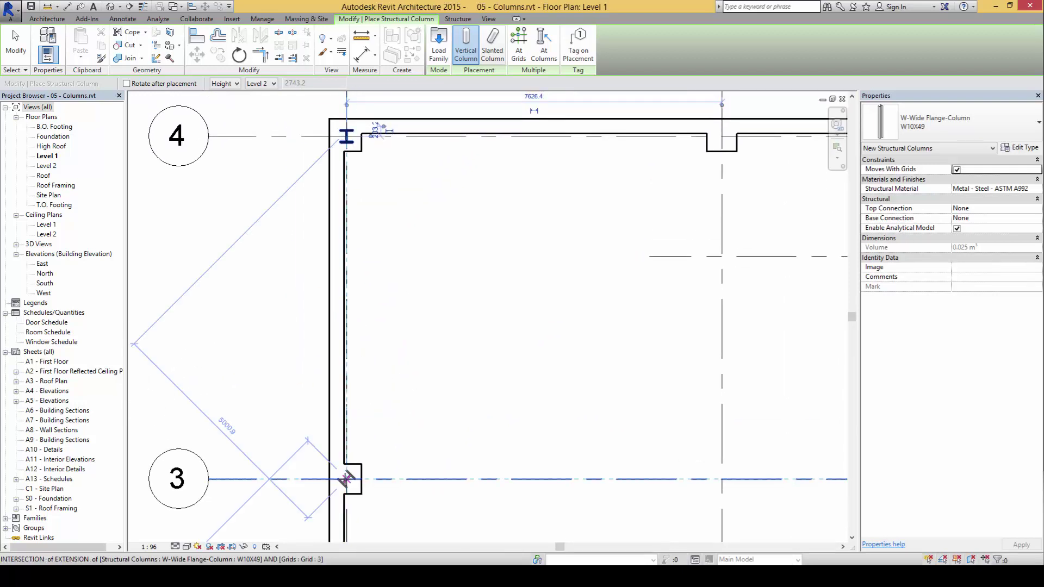
pyautogui.press('space')
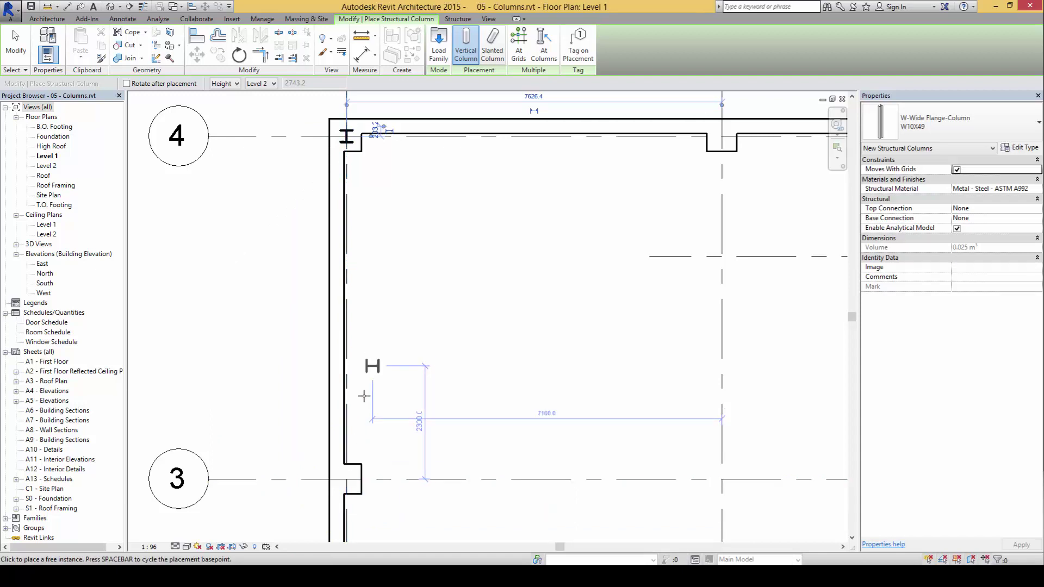
pyautogui.click(344, 479)
# Step: Place W10X49 structural columns in the same rotated orientation at grid intersections A-2 and A-1
pyautogui.scroll(-4, 447, 363)
pyautogui.moveTo(447, 363); pyautogui.dragTo(399, 243, button='middle')
pyautogui.scroll(4, 365, 410)
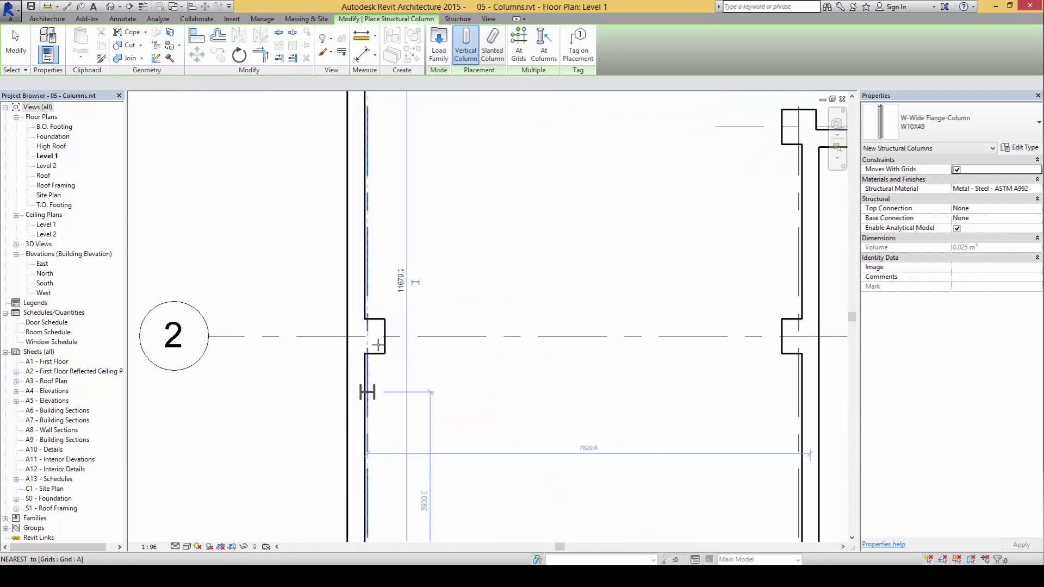
pyautogui.scroll(-3, 375, 337)
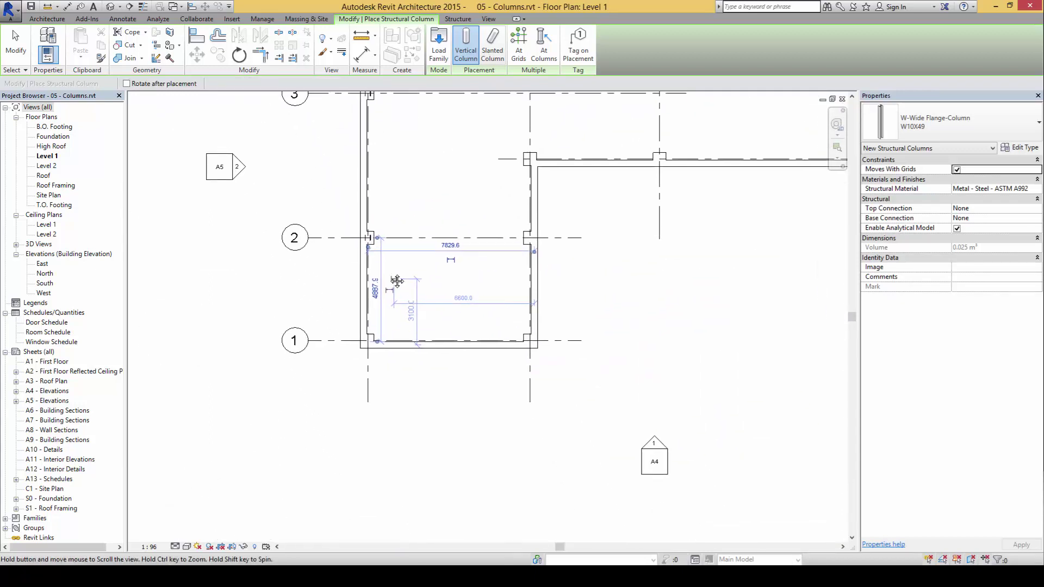
pyautogui.scroll(3, 356, 335)
pyautogui.click(363, 333)
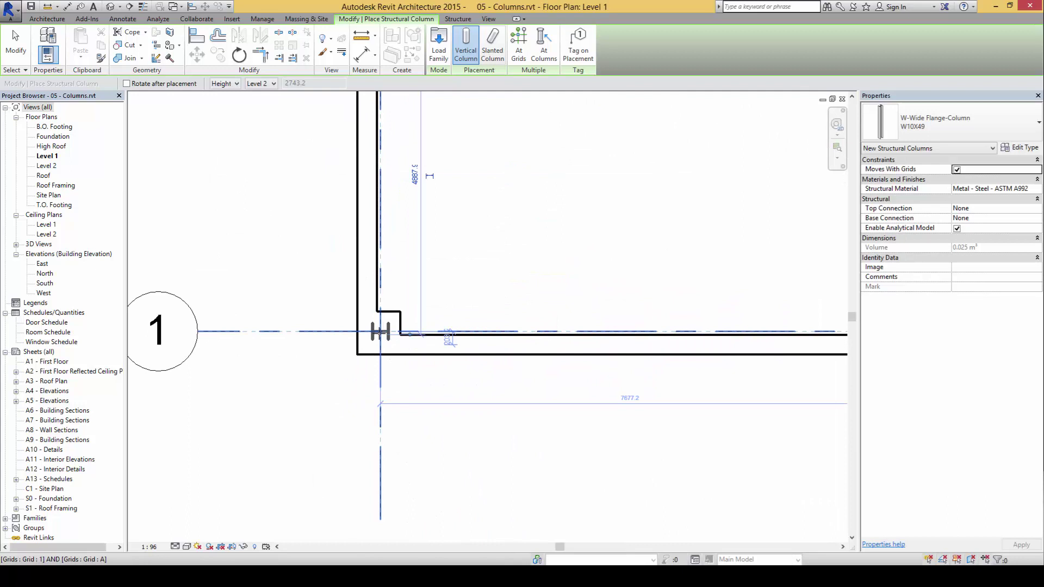
pyautogui.scroll(-4, 522, 258)
pyautogui.moveTo(511, 256); pyautogui.dragTo(337, 343, button='middle')
pyautogui.scroll(-1, 500, 255)
pyautogui.scroll(-2, 473, 407)
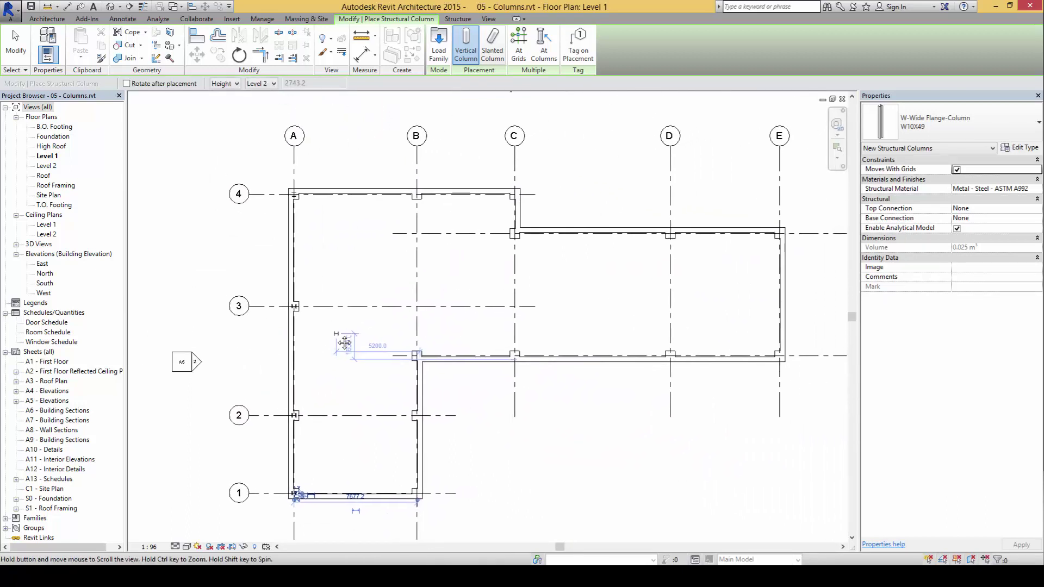
pyautogui.press('Escape')
pyautogui.press('Escape')
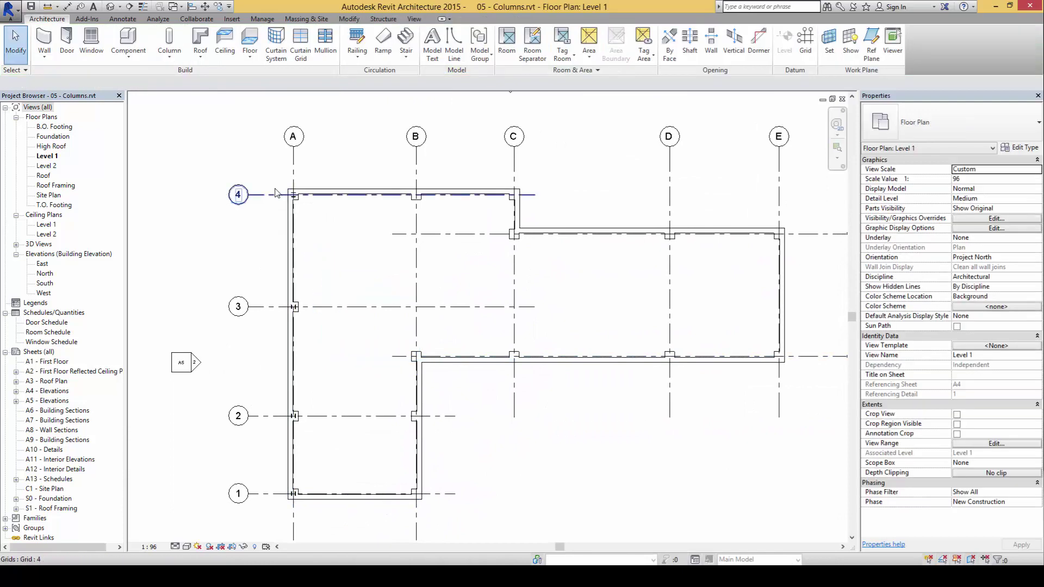
# Step: Delete the W10X49 structural columns at grid intersections A-3 and A-2
pyautogui.scroll(4, 297, 196)
pyautogui.click(325, 215)
pyautogui.scroll(-2, 358, 335)
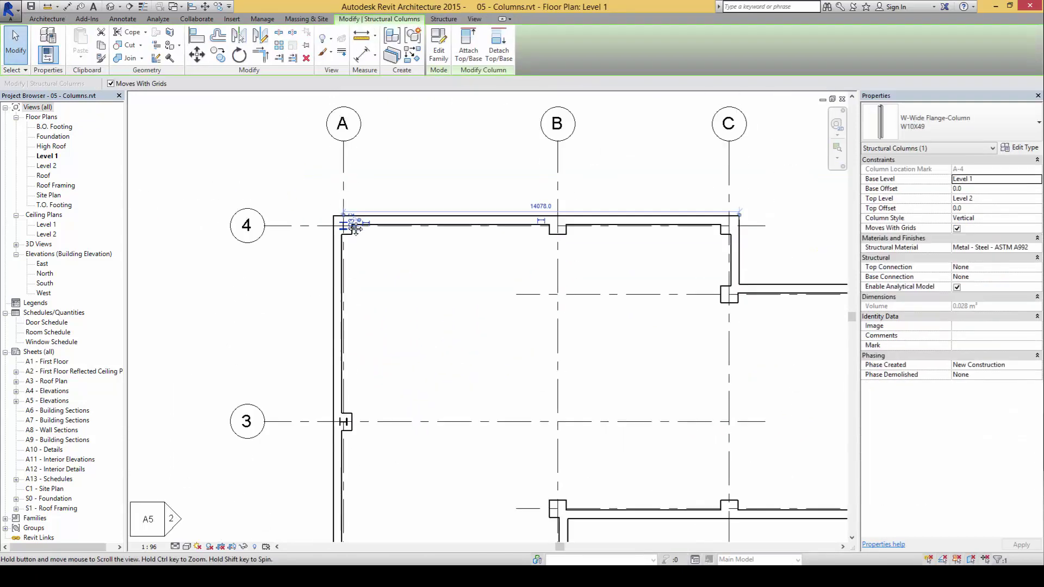
pyautogui.scroll(1, 338, 345)
pyautogui.scroll(4, 358, 362)
pyautogui.click(367, 357)
pyautogui.scroll(-4, 368, 358)
pyautogui.moveTo(381, 320); pyautogui.dragTo(422, 209, button='middle')
pyautogui.scroll(-1, 422, 211)
pyautogui.scroll(4, 414, 414)
pyautogui.press('Escape')
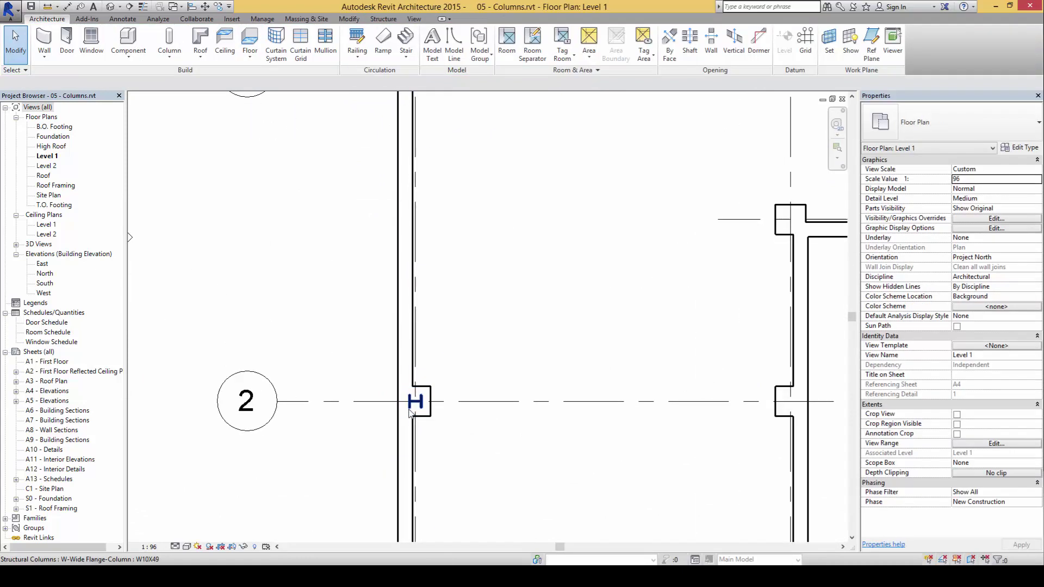
pyautogui.click(411, 411)
pyautogui.scroll(-3, 410, 402)
pyautogui.press('Escape')
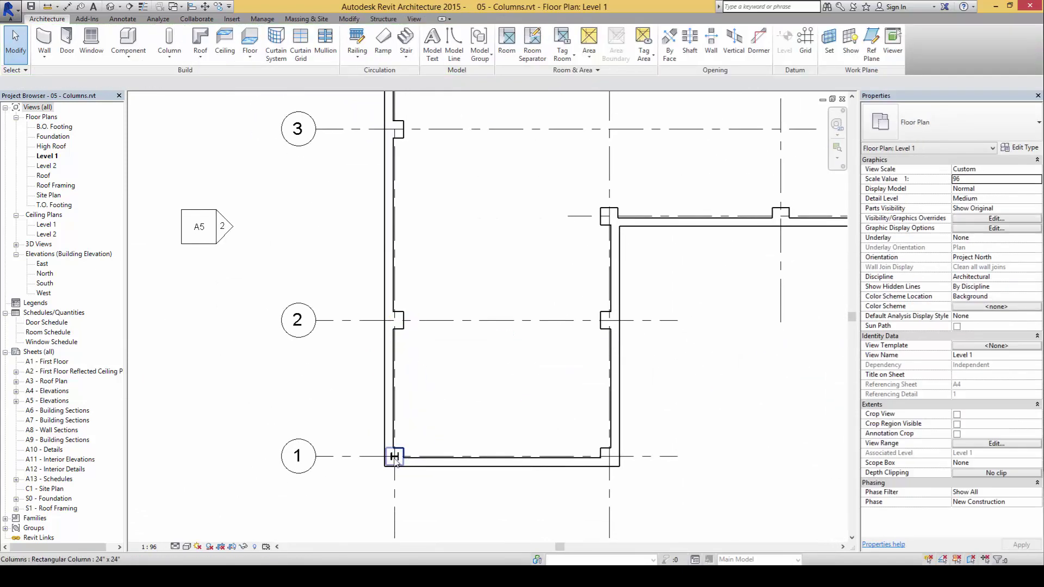
# Step: Delete the W10X49 structural columns at grid intersections A-1 and A-4, keeping the architectural columns around them
pyautogui.scroll(4, 411, 454)
pyautogui.click(411, 453)
pyautogui.press('Delete')
pyautogui.scroll(-4, 494, 363)
pyautogui.moveTo(479, 449); pyautogui.dragTo(466, 481, button='middle')
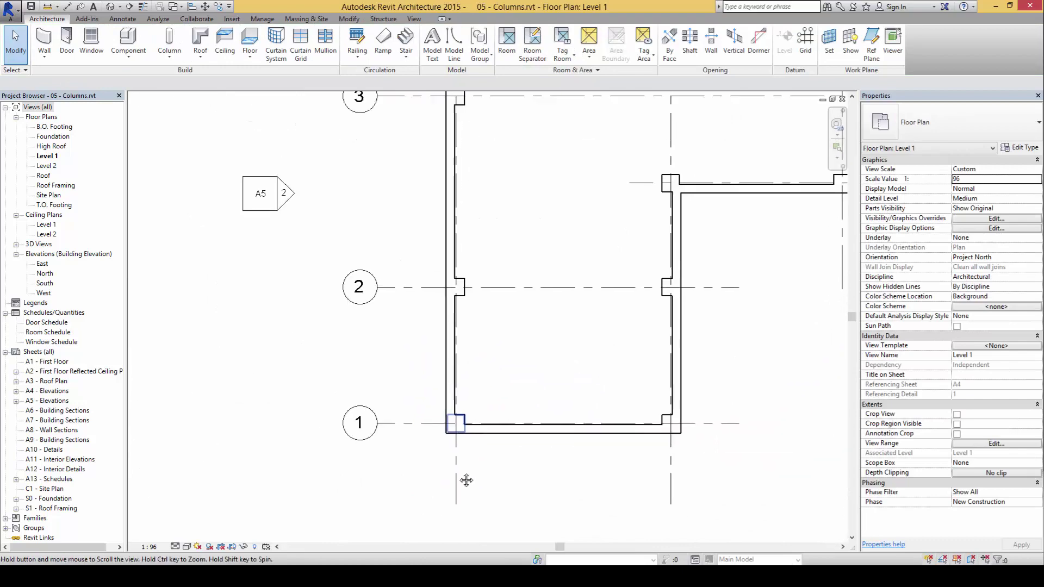
pyautogui.moveTo(450, 266); pyautogui.dragTo(412, 586, button='middle')
pyautogui.scroll(6, 414, 221)
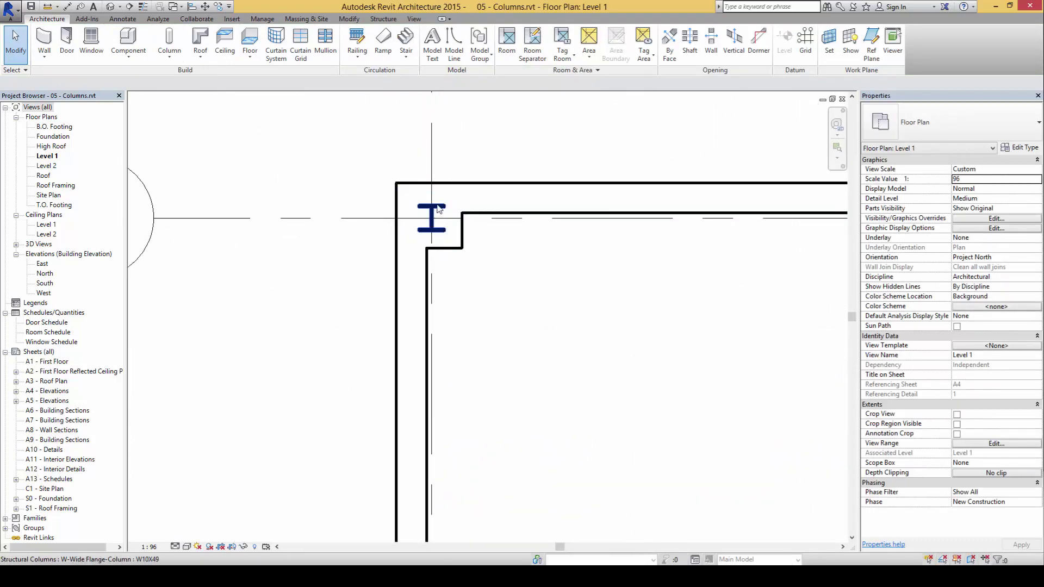
pyautogui.scroll(-1, 519, 311)
pyautogui.scroll(-6, 522, 315)
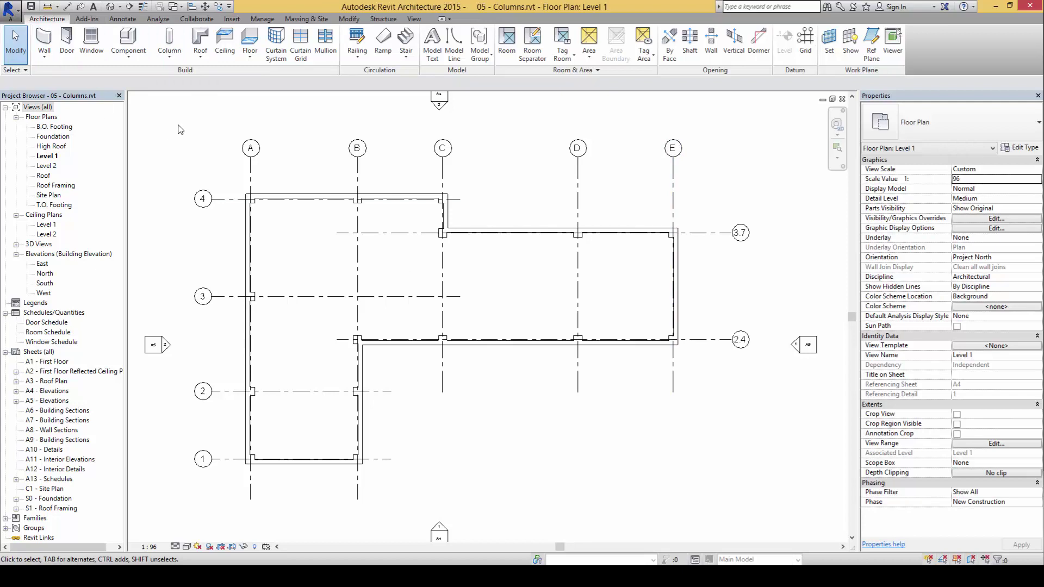
# Step: Start placing W10X49 structural columns with the At Grids option and their height set to Level 2
pyautogui.click(169, 56)
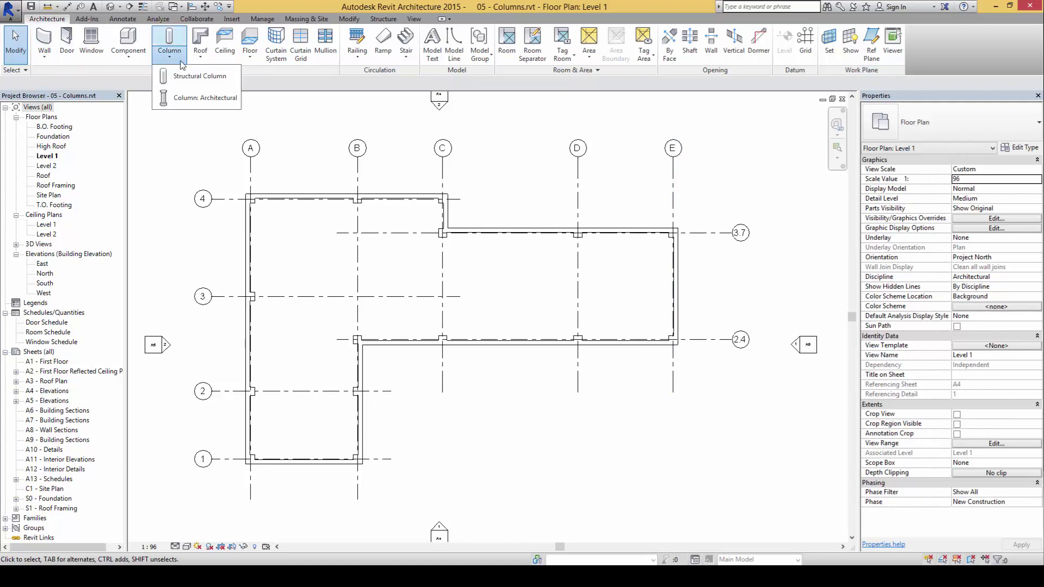
pyautogui.click(227, 81)
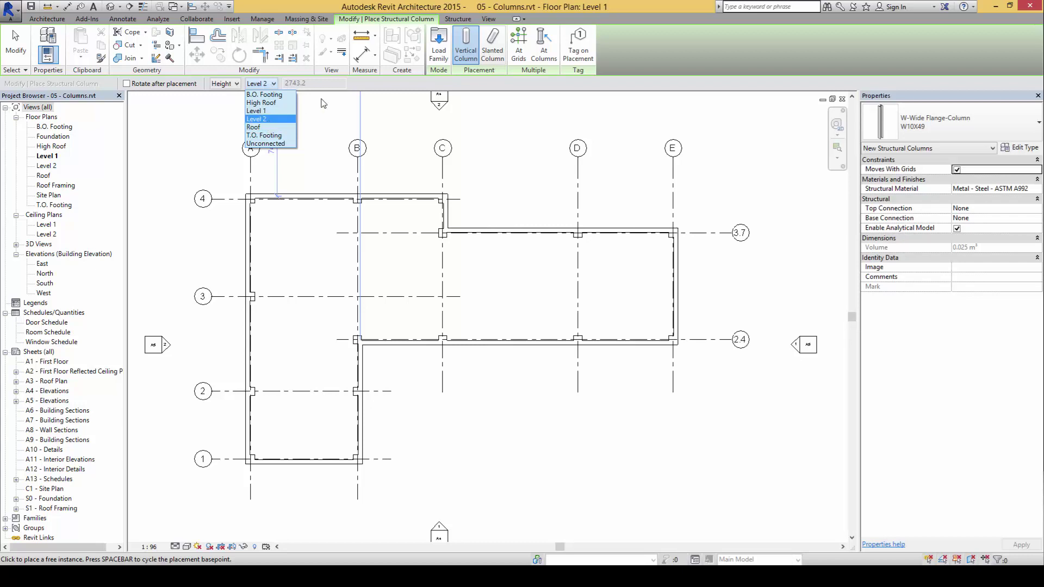
pyautogui.click(268, 119)
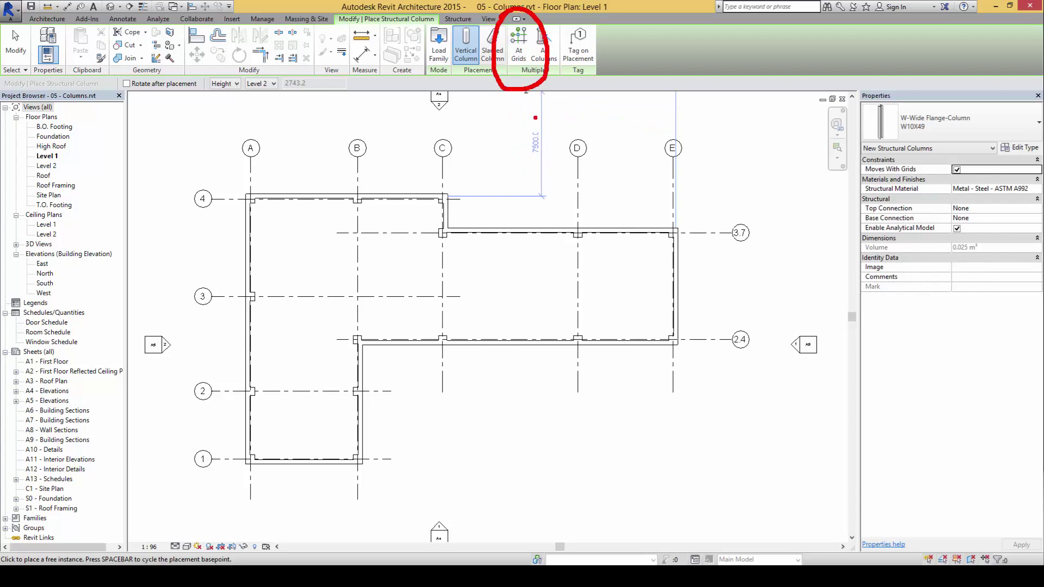
pyautogui.click(518, 42)
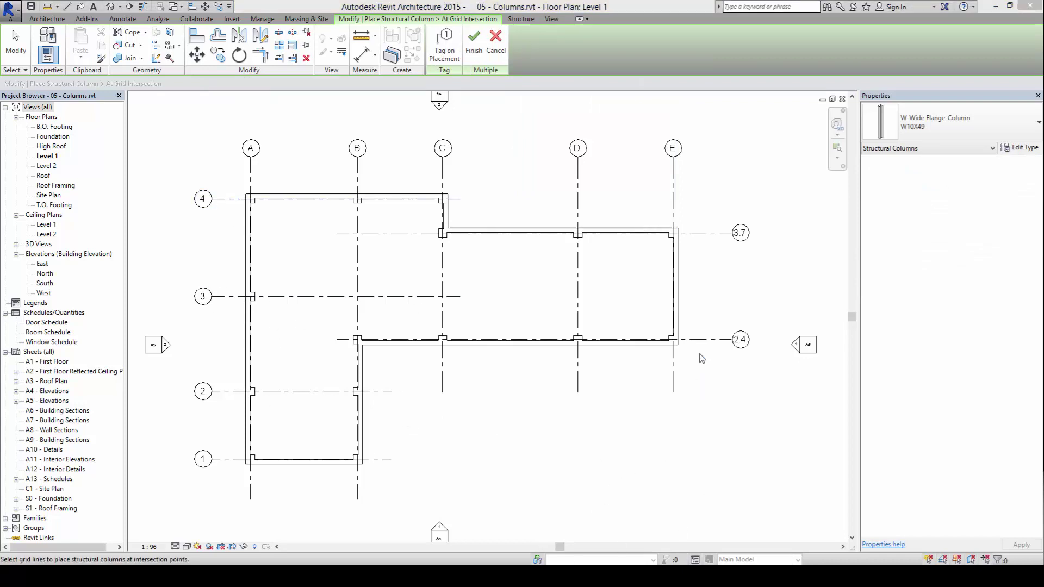
pyautogui.scroll(4, 699, 348)
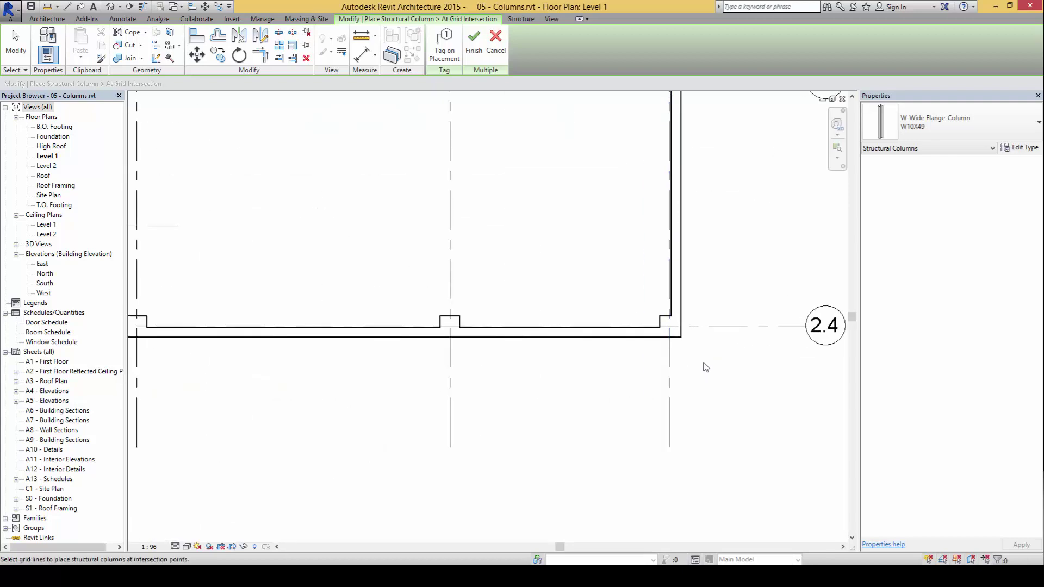
pyautogui.moveTo(718, 373); pyautogui.dragTo(599, 266)
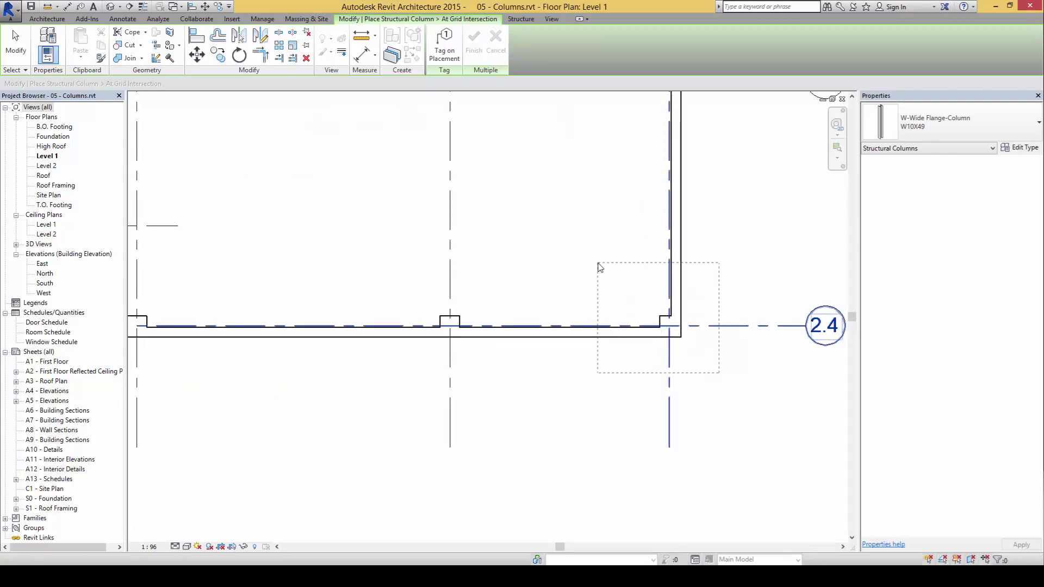
pyautogui.moveTo(600, 267); pyautogui.dragTo(598, 267)
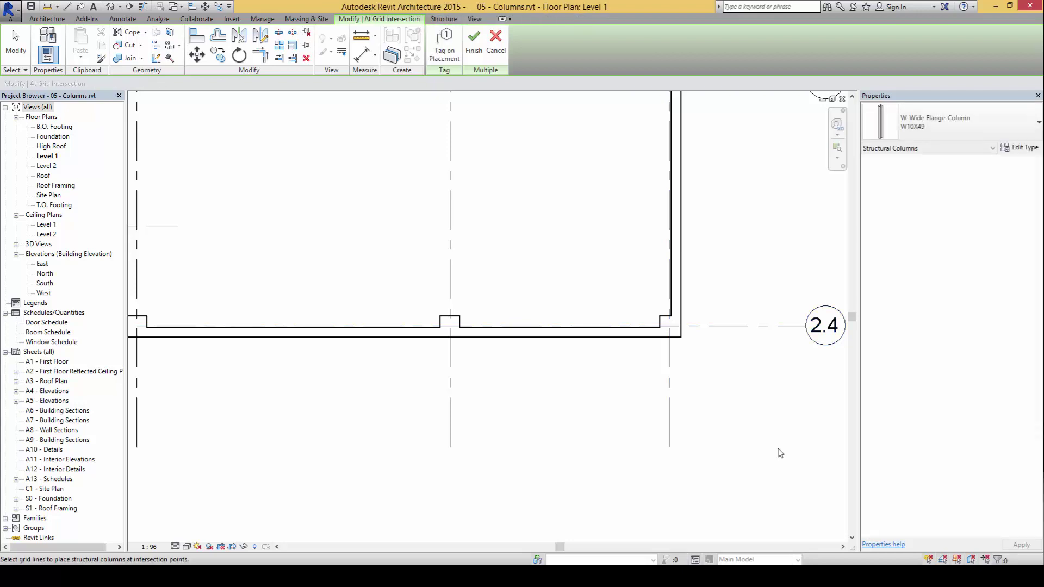
# Step: Select all grid lines A to E and 1 to 4, including 2.4 and 3.7, for the structural columns
pyautogui.scroll(-5, 725, 429)
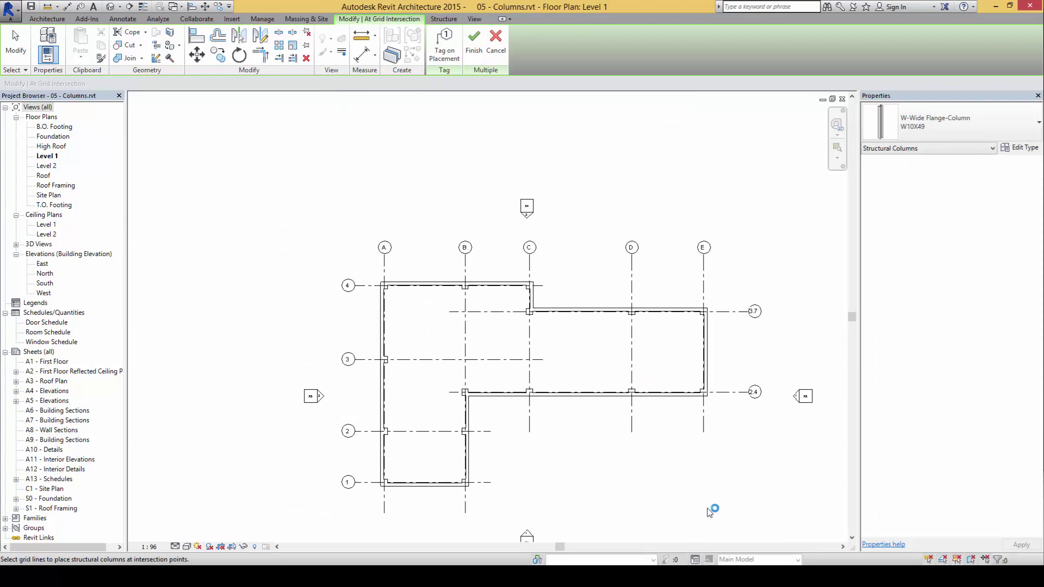
pyautogui.moveTo(721, 501); pyautogui.dragTo(374, 269)
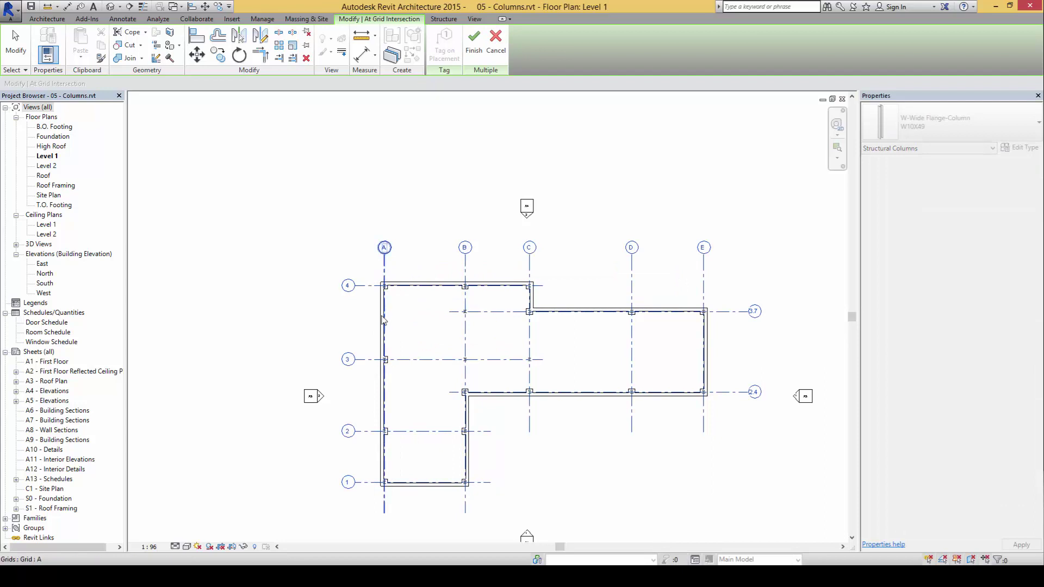
pyautogui.scroll(4, 463, 299)
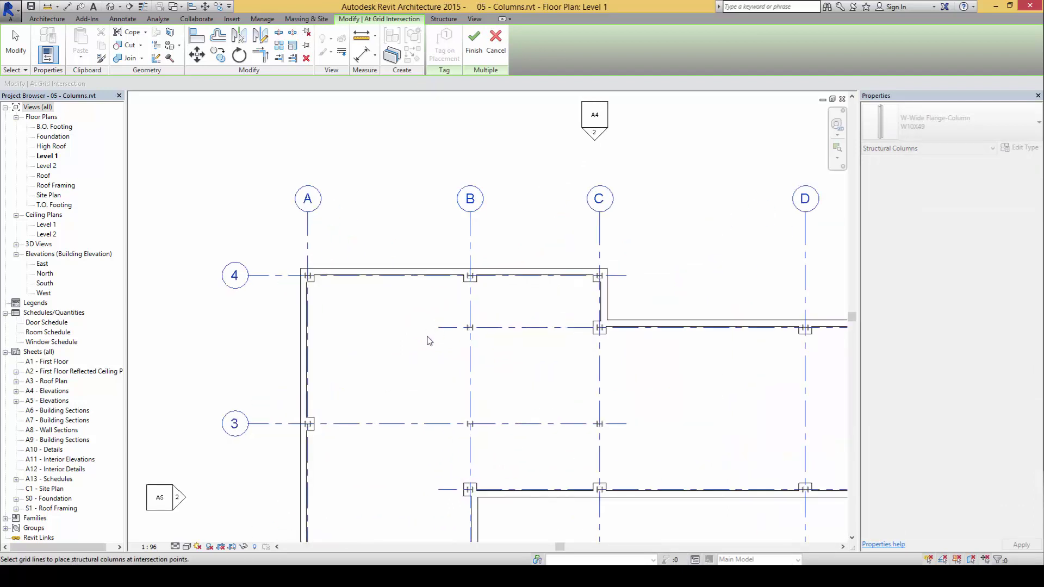
pyautogui.scroll(-5, 429, 345)
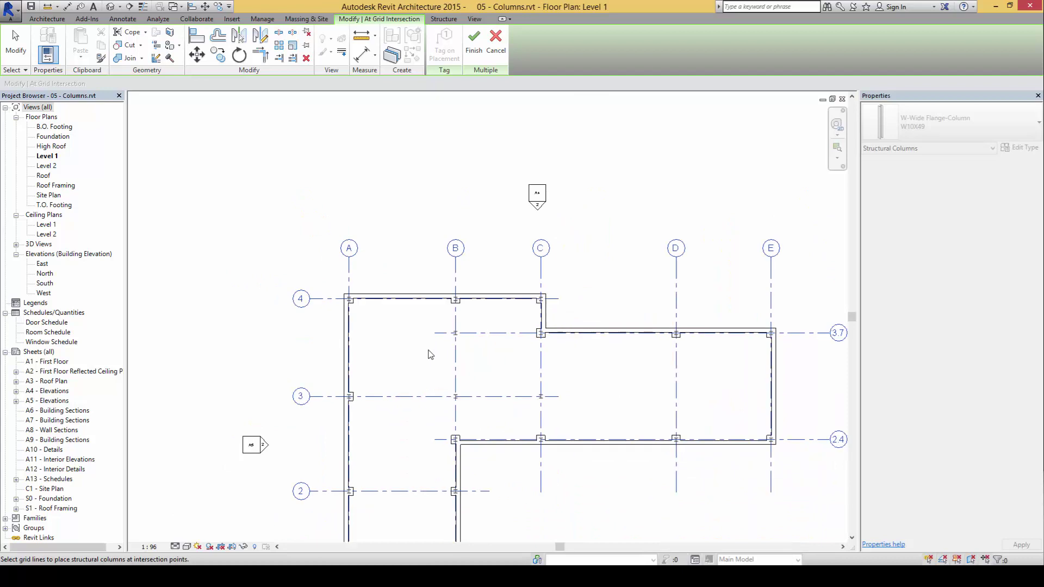
pyautogui.scroll(2, 538, 403)
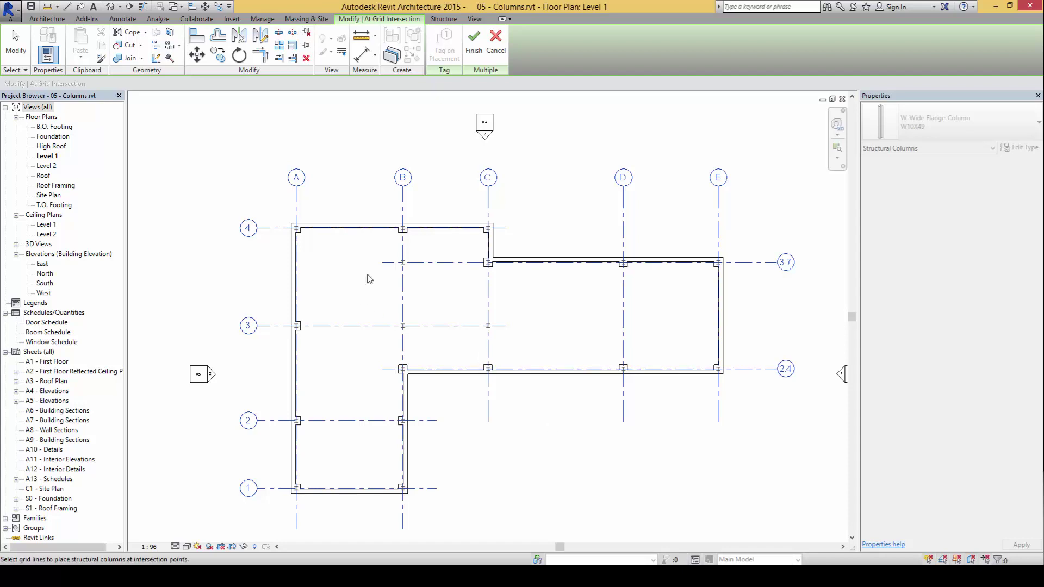
# Step: Rotate the previewed W10X49 columns by 90 degrees, check them along the grids, and finish placing them at the intersections
pyautogui.scroll(2, 377, 255)
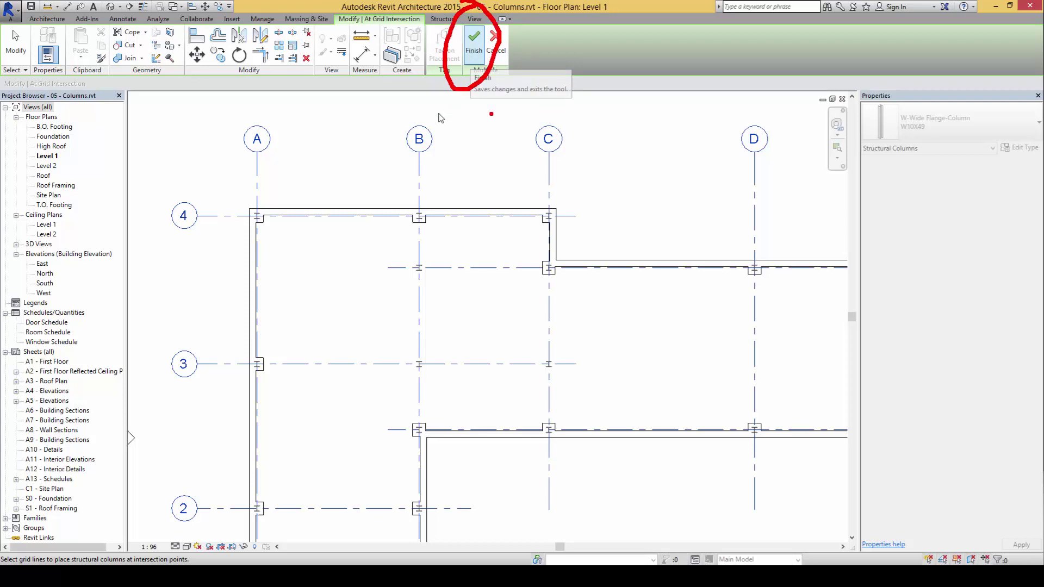
pyautogui.press('space')
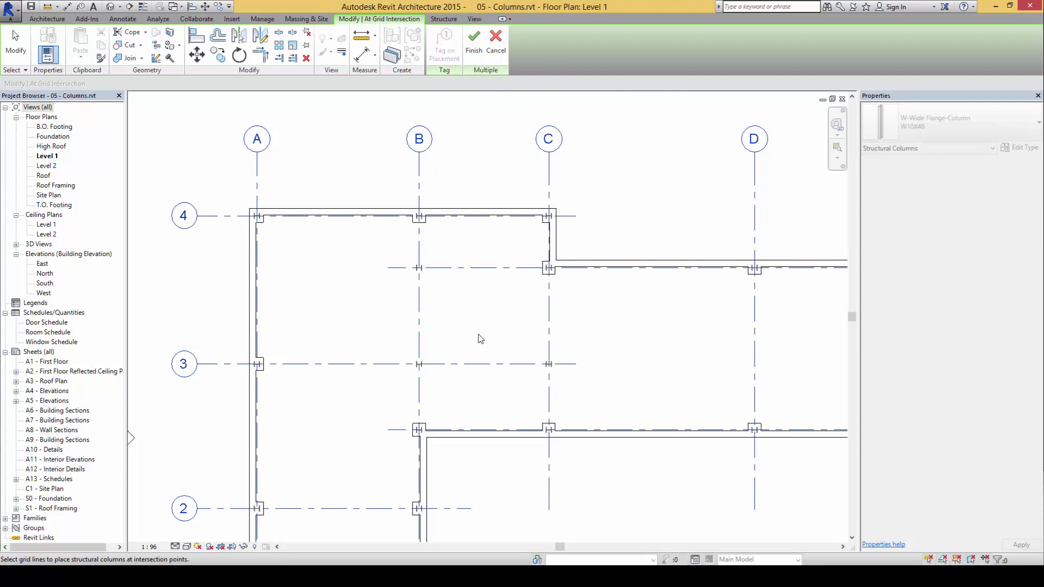
pyautogui.moveTo(550, 397); pyautogui.dragTo(545, 278, button='middle')
pyautogui.scroll(2, 456, 332)
pyautogui.scroll(-2, 489, 360)
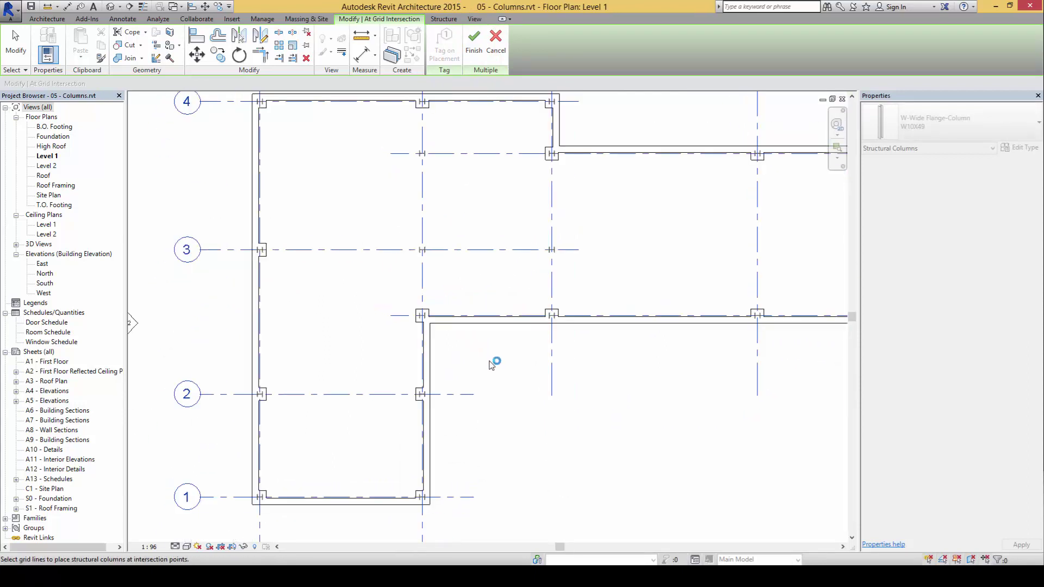
pyautogui.scroll(-1, 650, 364)
pyautogui.moveTo(652, 365); pyautogui.dragTo(448, 407, button='middle')
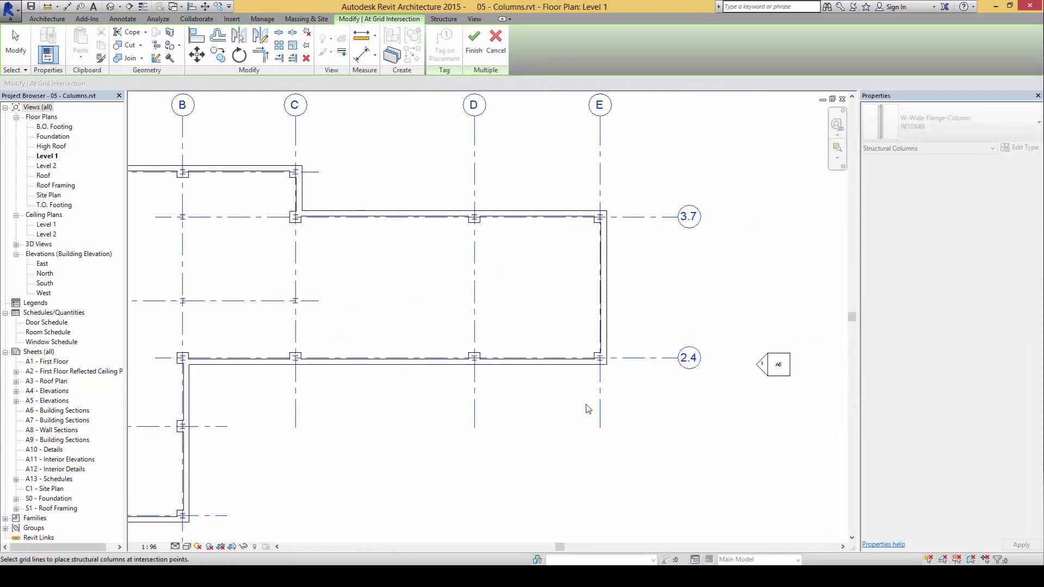
pyautogui.scroll(3, 613, 370)
pyautogui.scroll(-3, 508, 445)
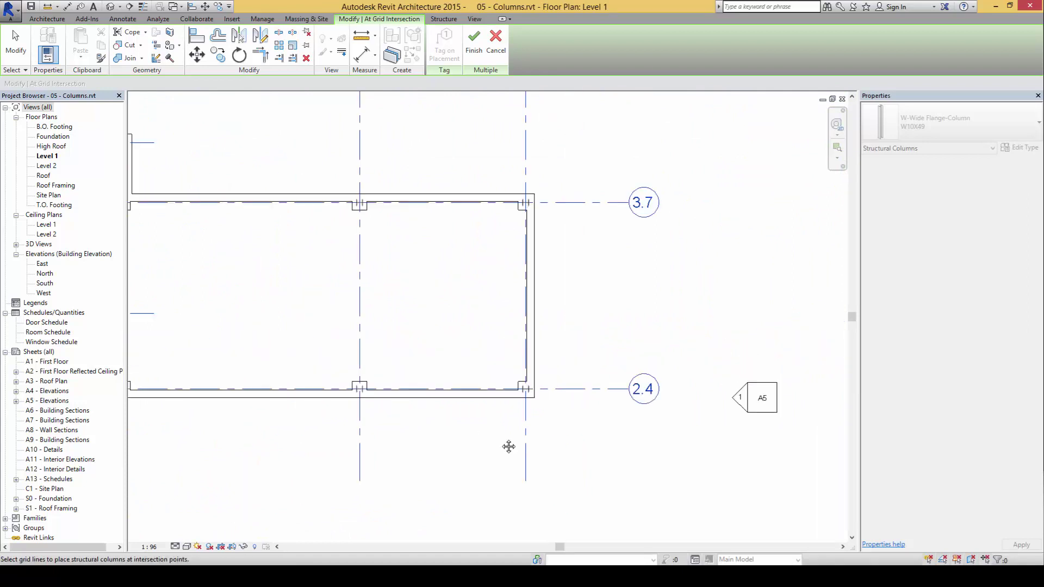
pyautogui.scroll(4, 594, 415)
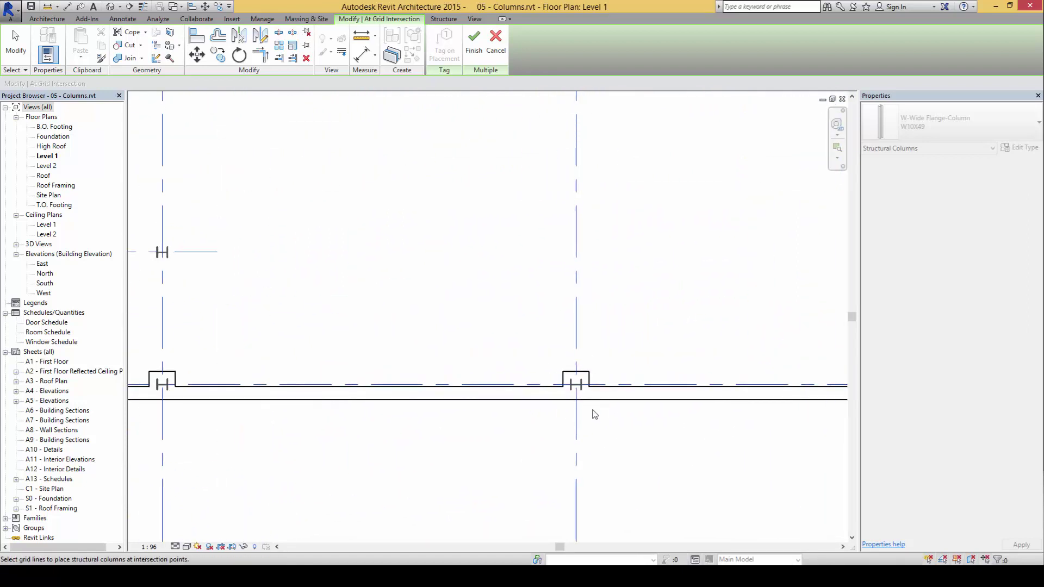
pyautogui.scroll(-5, 496, 389)
pyautogui.scroll(-2, 561, 347)
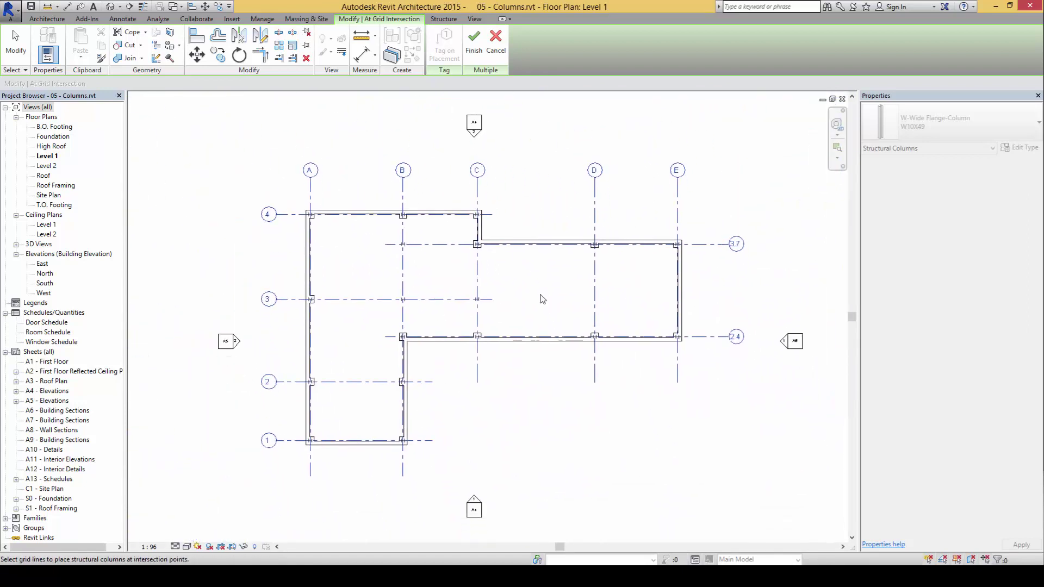
pyautogui.click(474, 41)
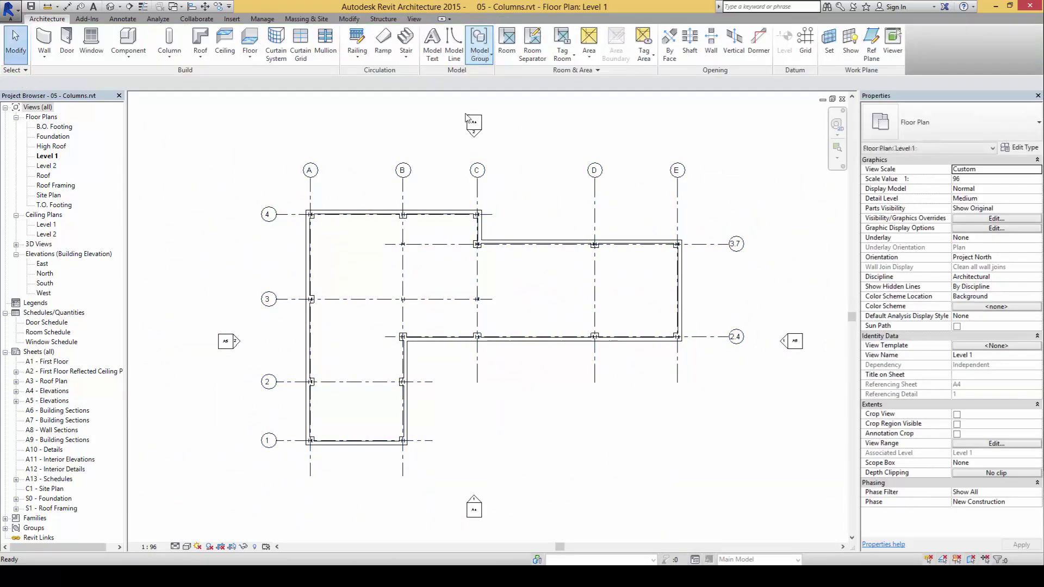
# Step: Delete the freestanding interior structural columns at grid intersections B-3.7, B-3 and C-3
pyautogui.scroll(3, 387, 288)
pyautogui.moveTo(387, 160); pyautogui.dragTo(500, 368)
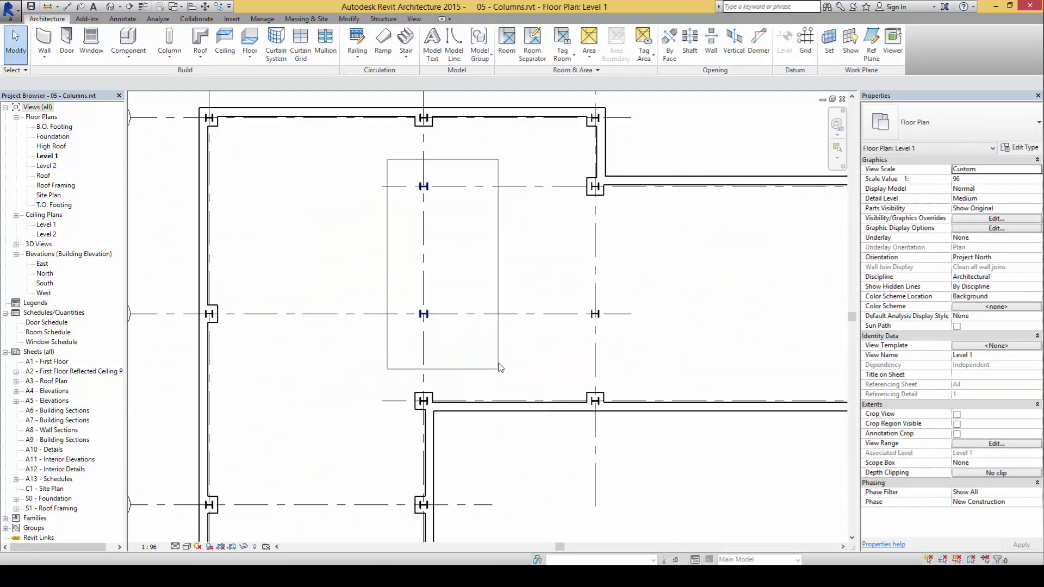
pyautogui.keyDown('ctrl'); pyautogui.moveTo(526, 282); pyautogui.dragTo(633, 347); pyautogui.keyUp('ctrl')
pyautogui.press('Delete')
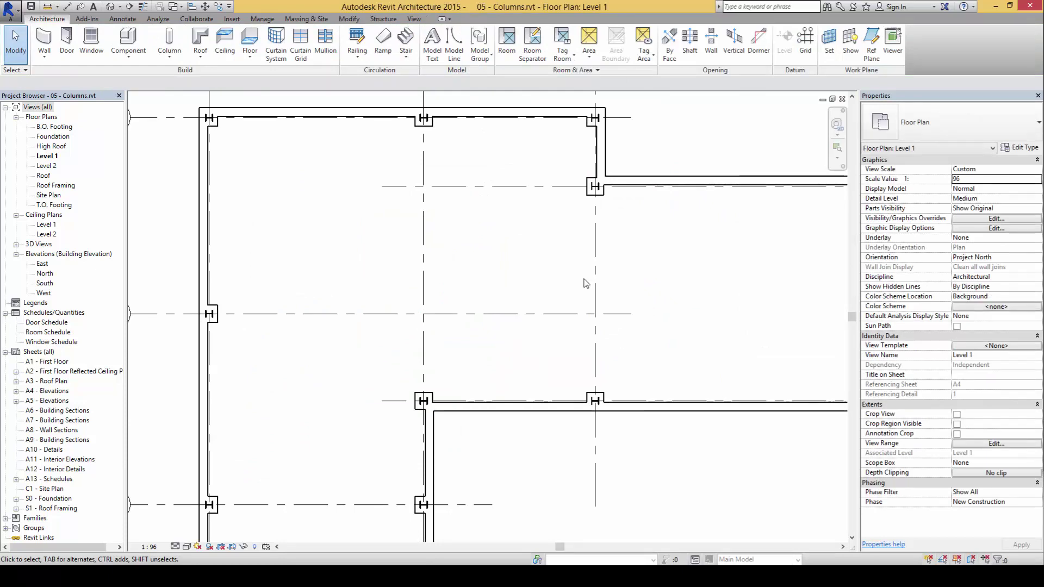
pyautogui.scroll(-3, 570, 282)
pyautogui.moveTo(558, 298); pyautogui.dragTo(511, 297, button='middle')
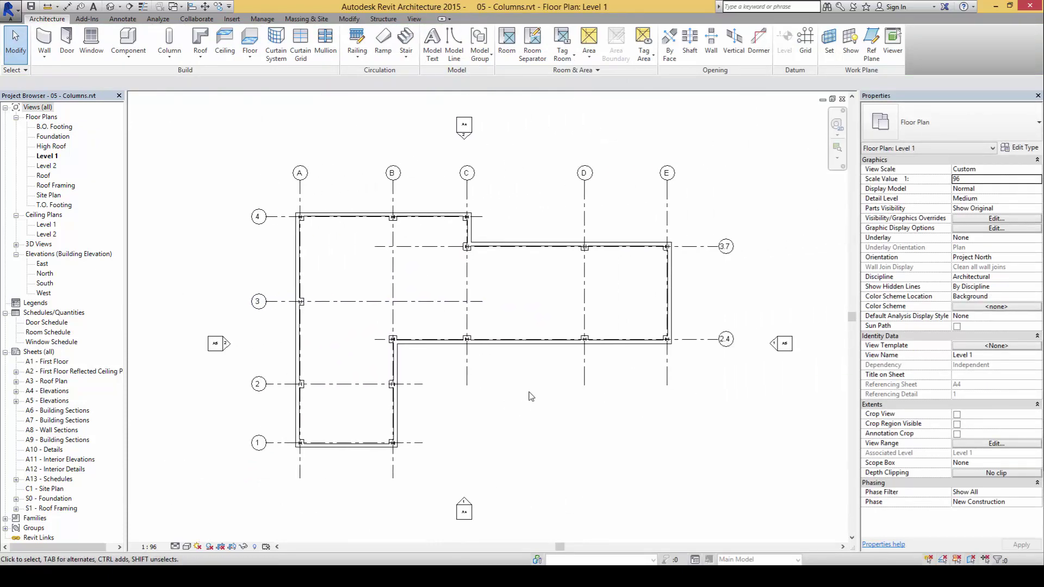